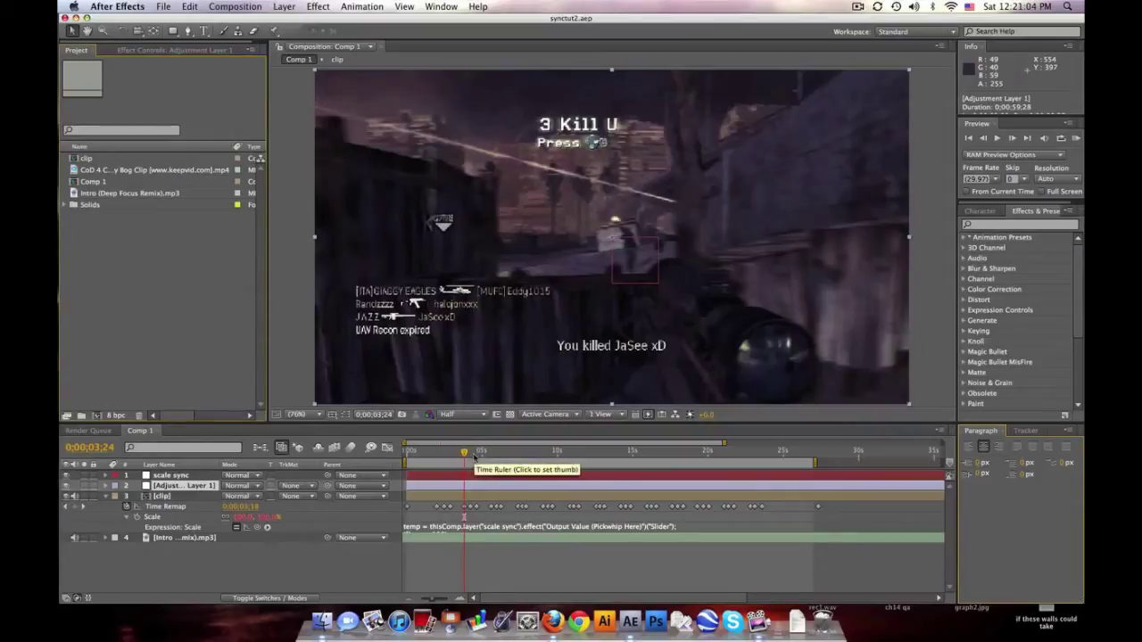
- Scrub through Comp 1 from about 0;00;03;24 to 0;00;05;11 to preview the synced clip
left_click_drag(467, 454, 470, 455)
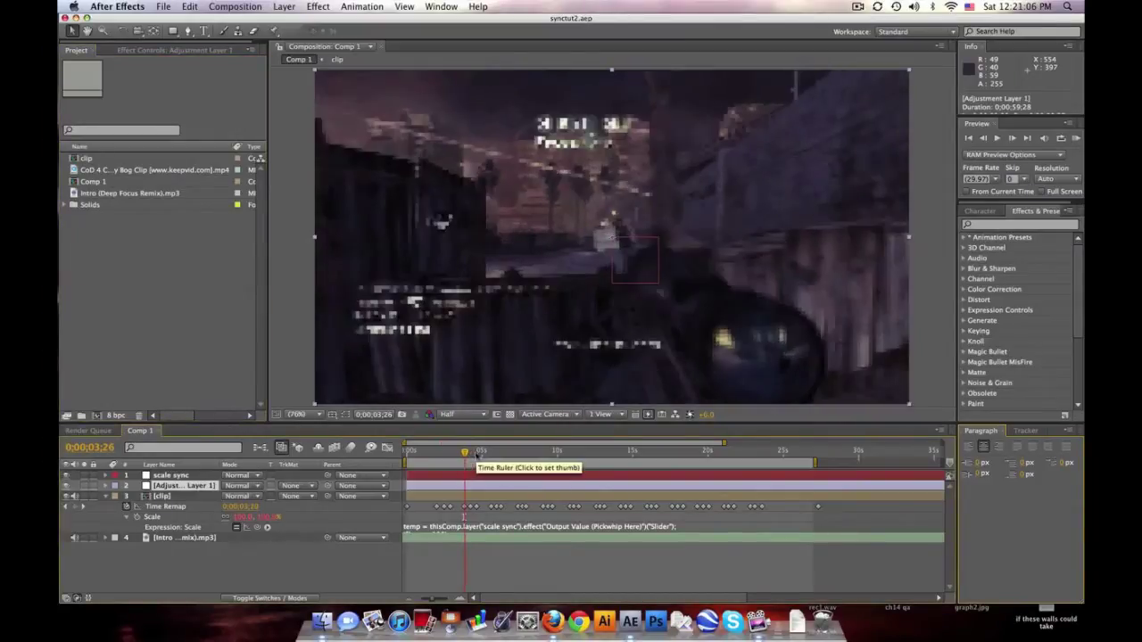
left_click_drag(465, 453, 488, 455)
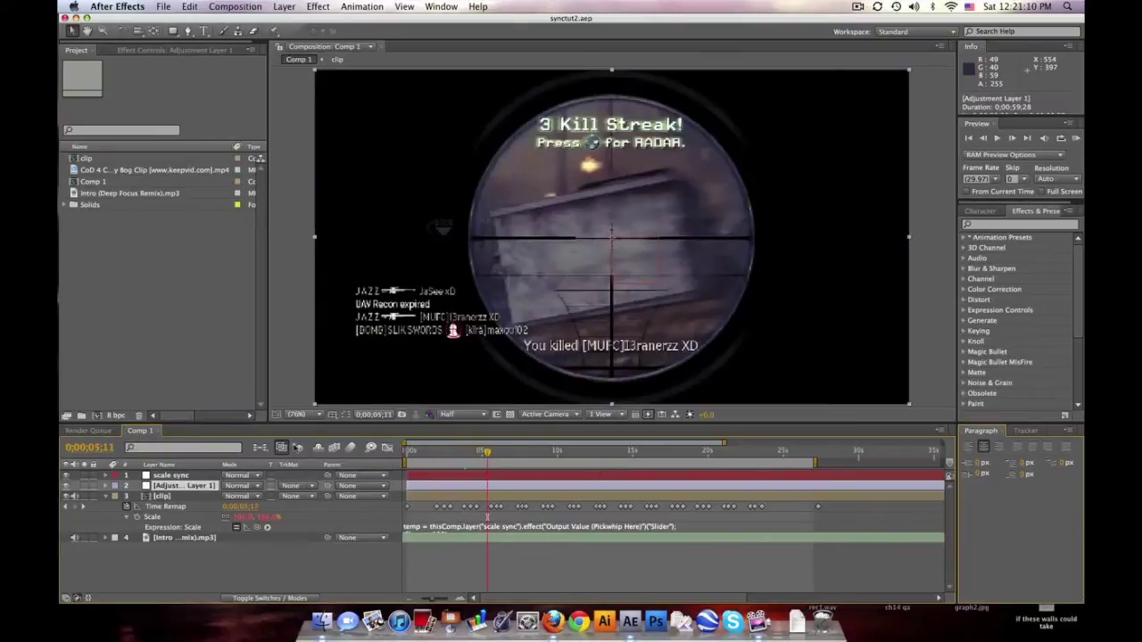
- Create a new composition with the HDV/HDTV 720 29.97 preset and a duration of 0;00;59;28
left_click(235, 6)
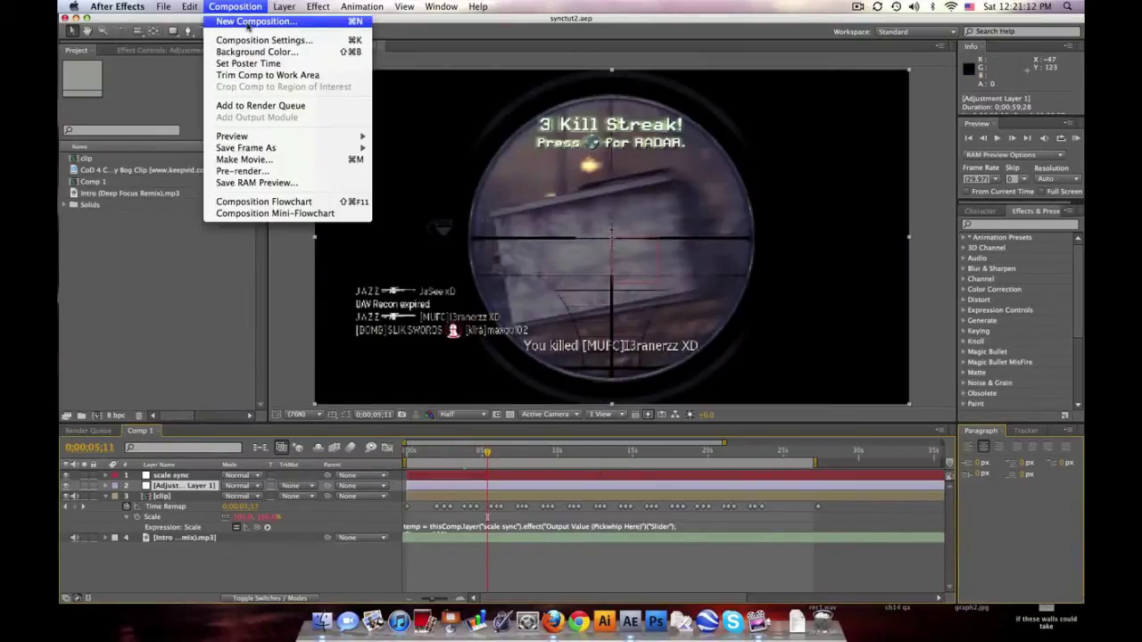
left_click(246, 22)
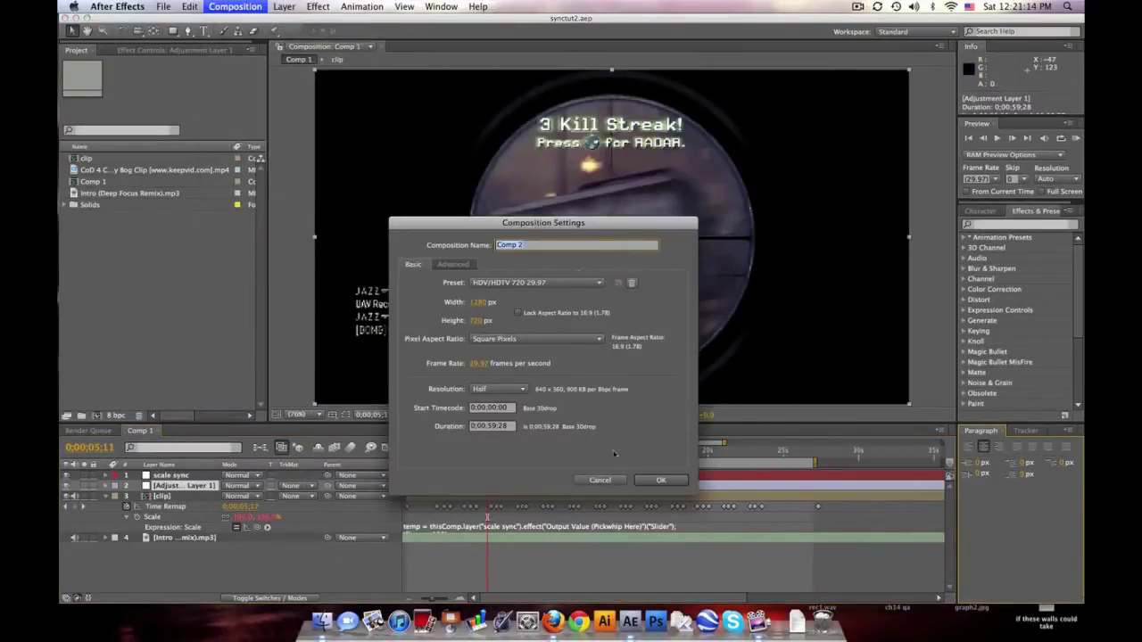
left_click(660, 480)
- Place the CoD 4 Crazy Bog video in the new composition and add Intro (Deep Focus Remix).mp3 beneath it
left_click_drag(150, 167, 611, 227)
mouse_move(416, 458)
left_mouse_down()
mouse_move(448, 453)
mouse_move(418, 453)
left_mouse_up()
left_click(144, 230)
left_click_drag(149, 204, 210, 531)
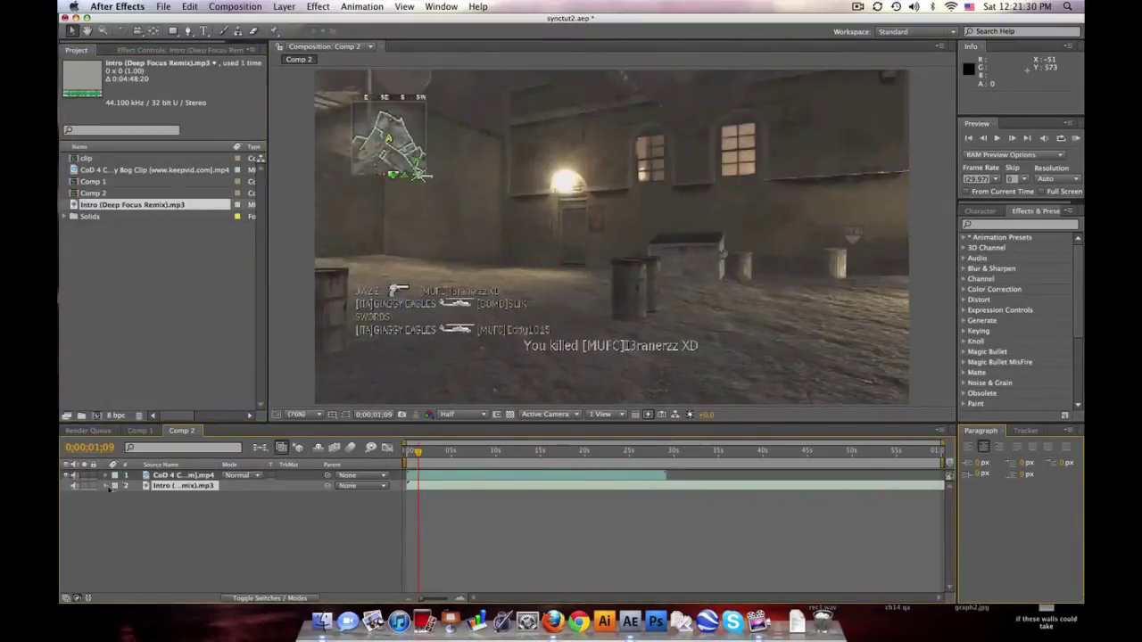
- Reveal the audio waveform of the Intro music layer in the timeline
left_click(106, 486)
left_click(115, 496)
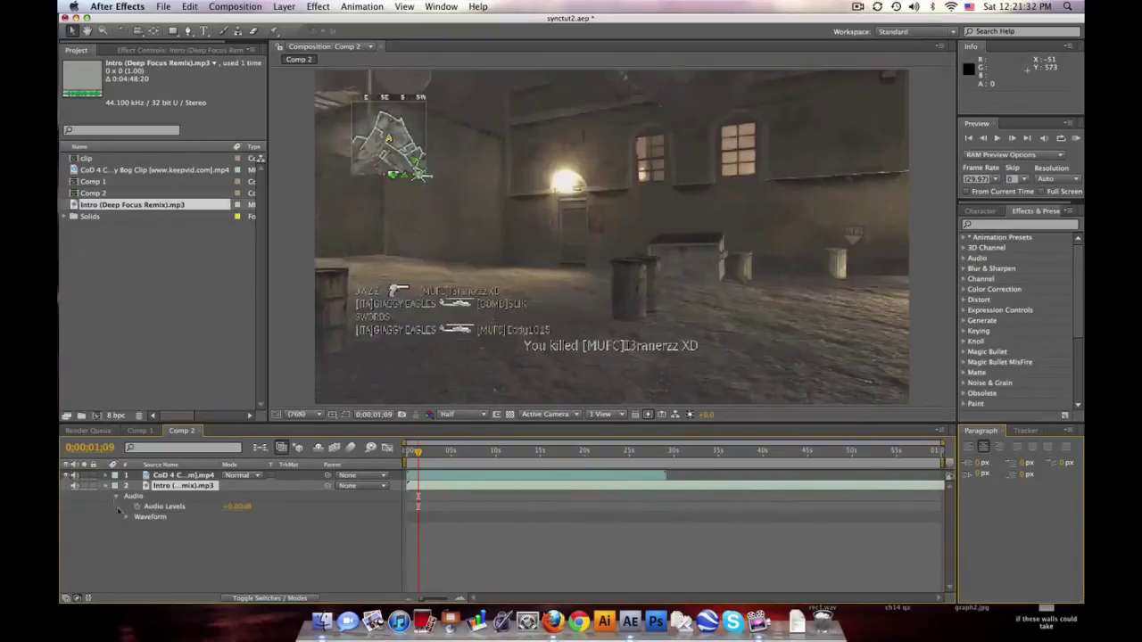
left_click(126, 517)
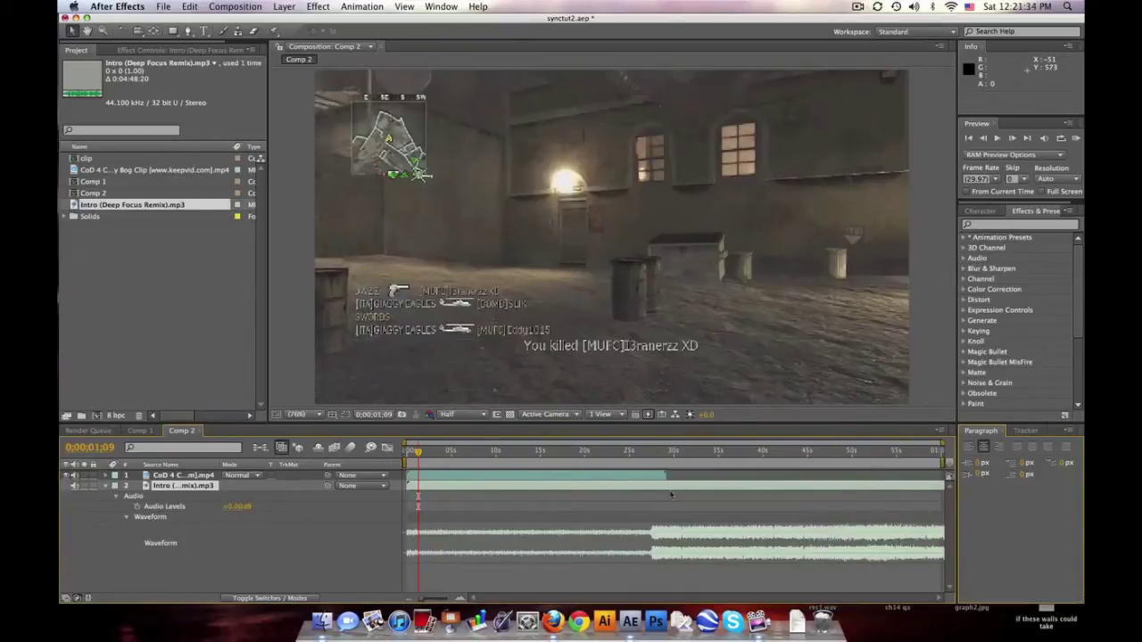
- Slide the Intro music layer earlier so its loud section plays from the start, and RAM-preview the composition
left_click_drag(937, 488, 450, 499)
left_click_drag(933, 489, 601, 488)
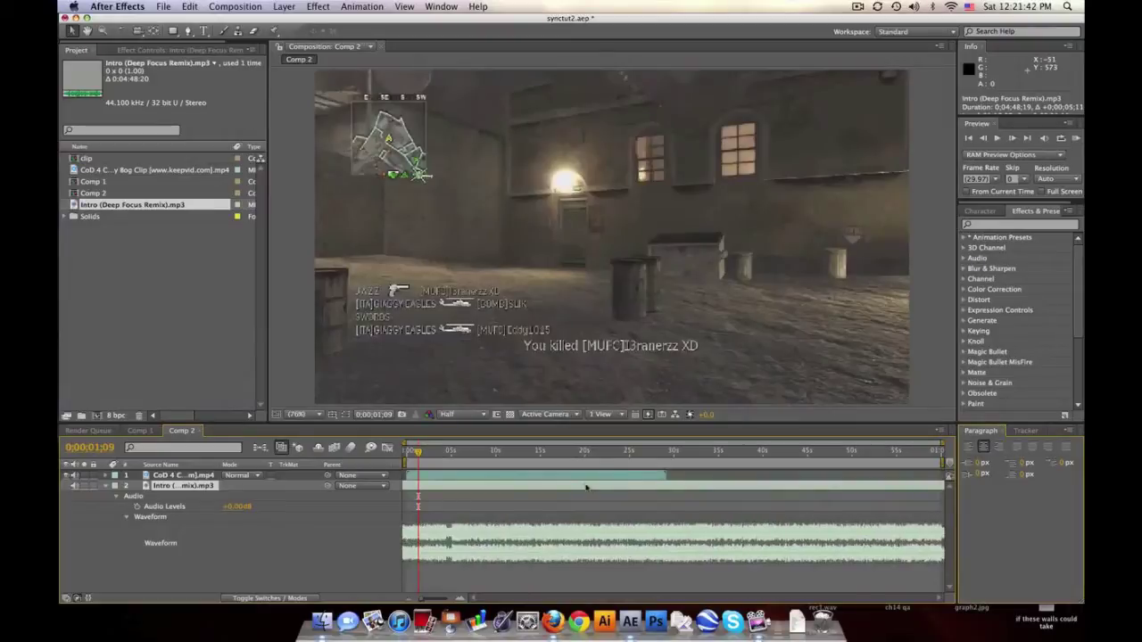
left_click_drag(453, 489, 439, 490)
left_click(1076, 138)
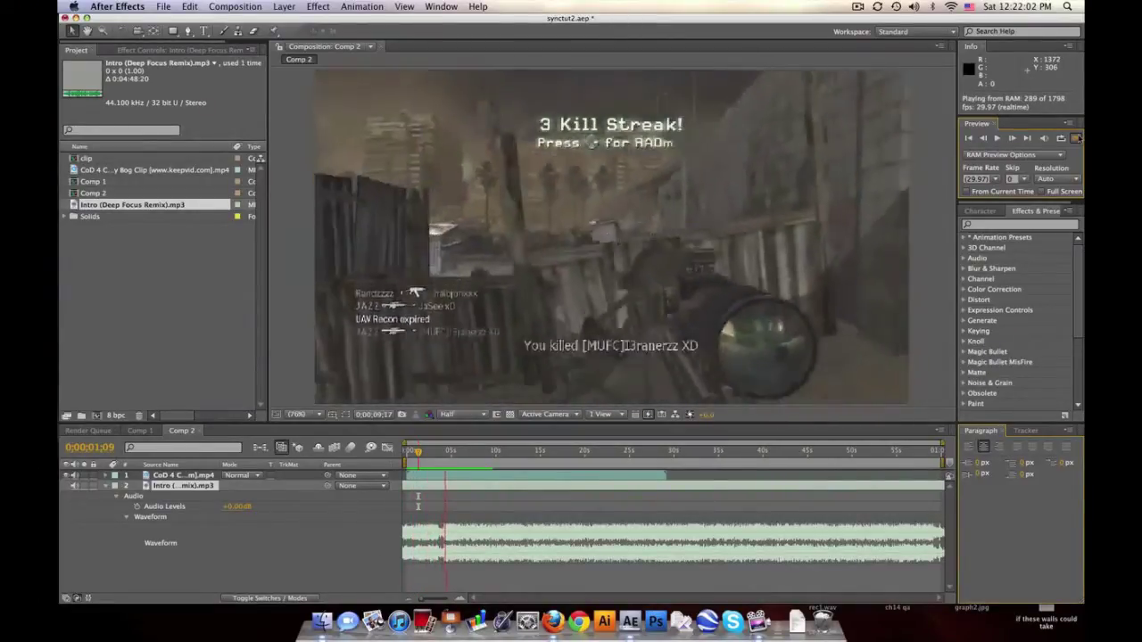
key("space")
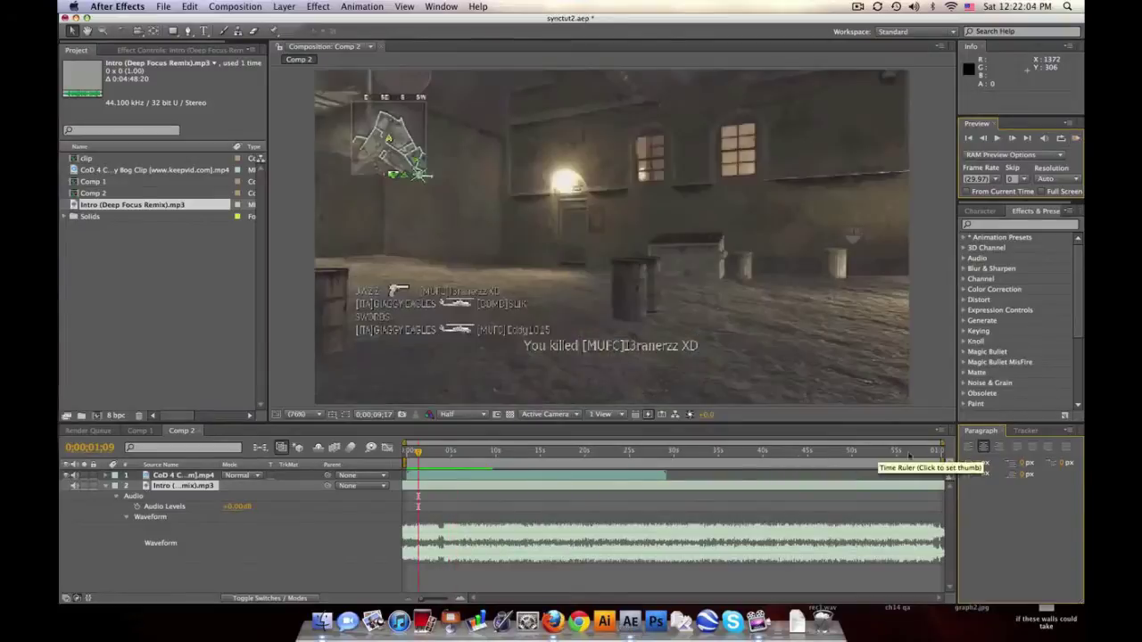
- Reveal the audio waveform of the CoD 4 video layer in the timeline
left_click_drag(941, 444, 656, 443)
left_click(166, 476)
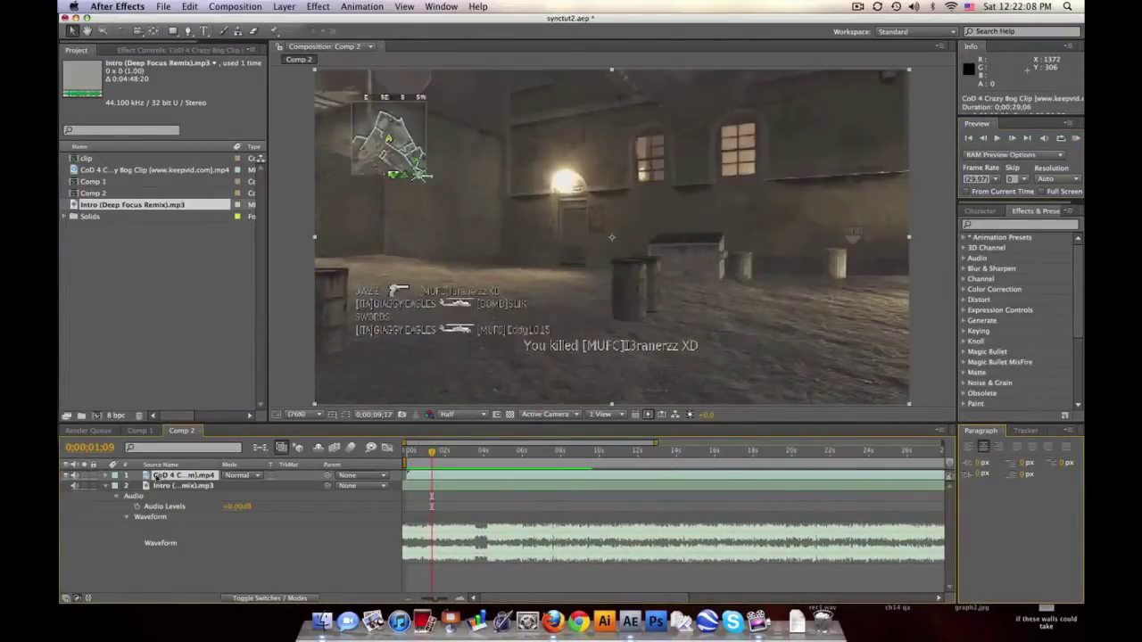
key("l")
key("l")
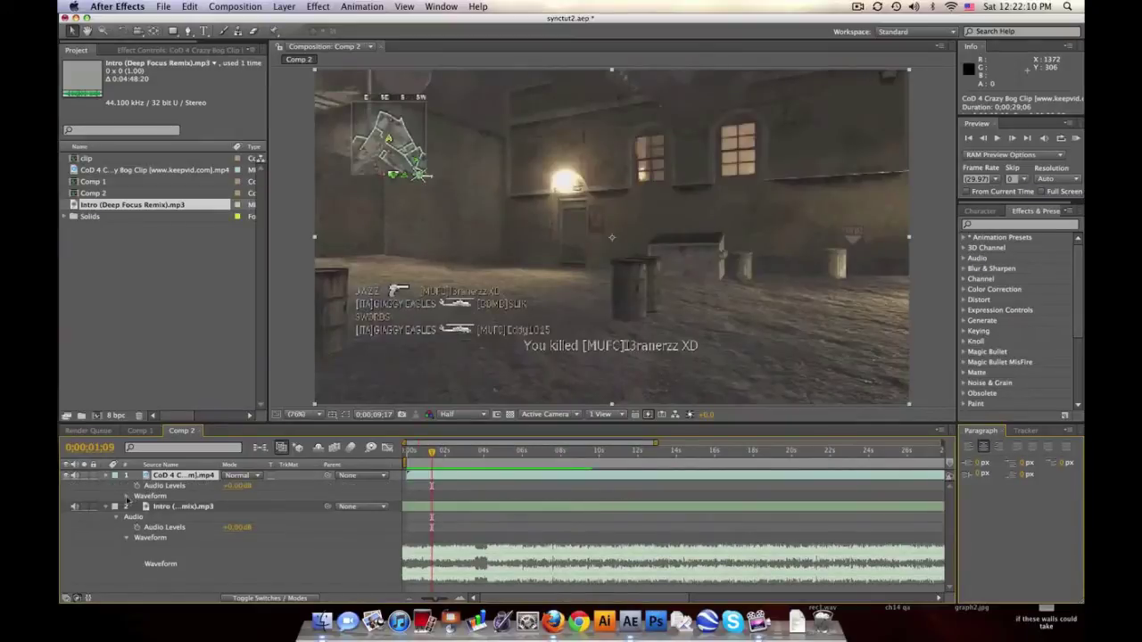
left_click(126, 496)
- Slide the Intro music layer earlier against the clip's gunshot waveform, finishing with a further shift of 13 frames
left_click(447, 453)
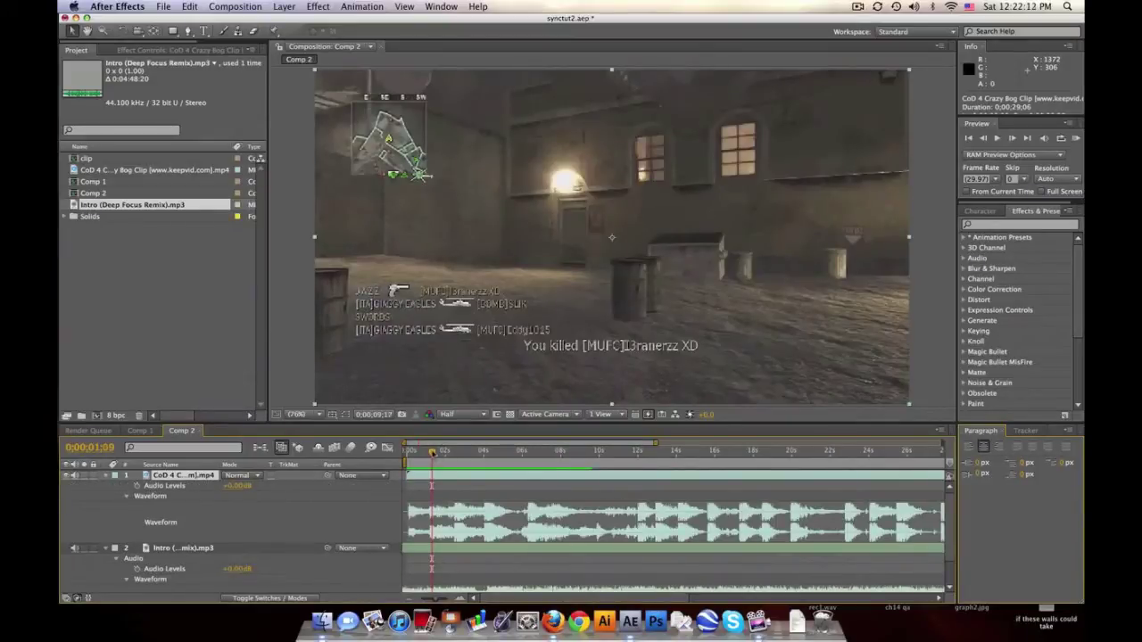
left_click_drag(448, 453, 455, 454)
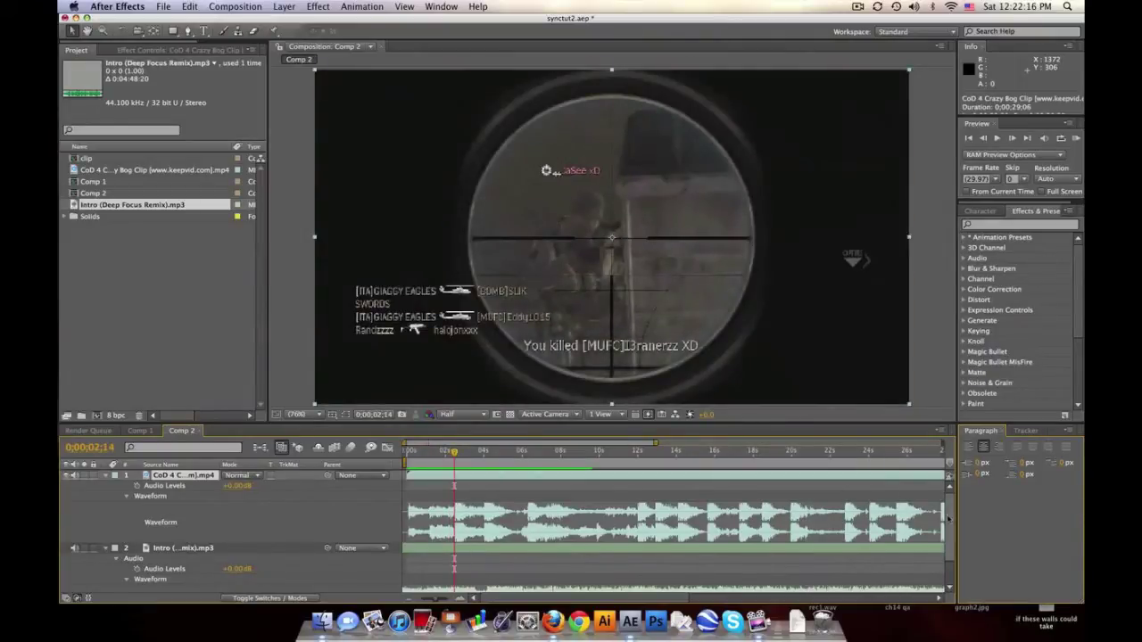
scroll(517, 556, "down", 3)
left_click_drag(491, 517, 456, 515)
left_click_drag(655, 443, 464, 444)
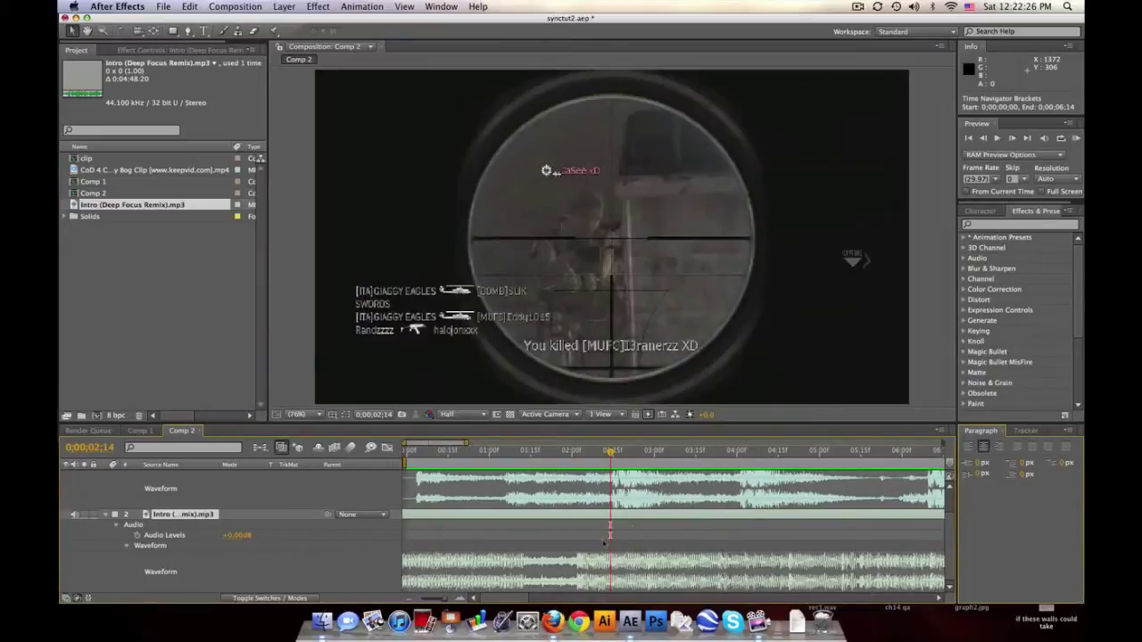
left_click(578, 452)
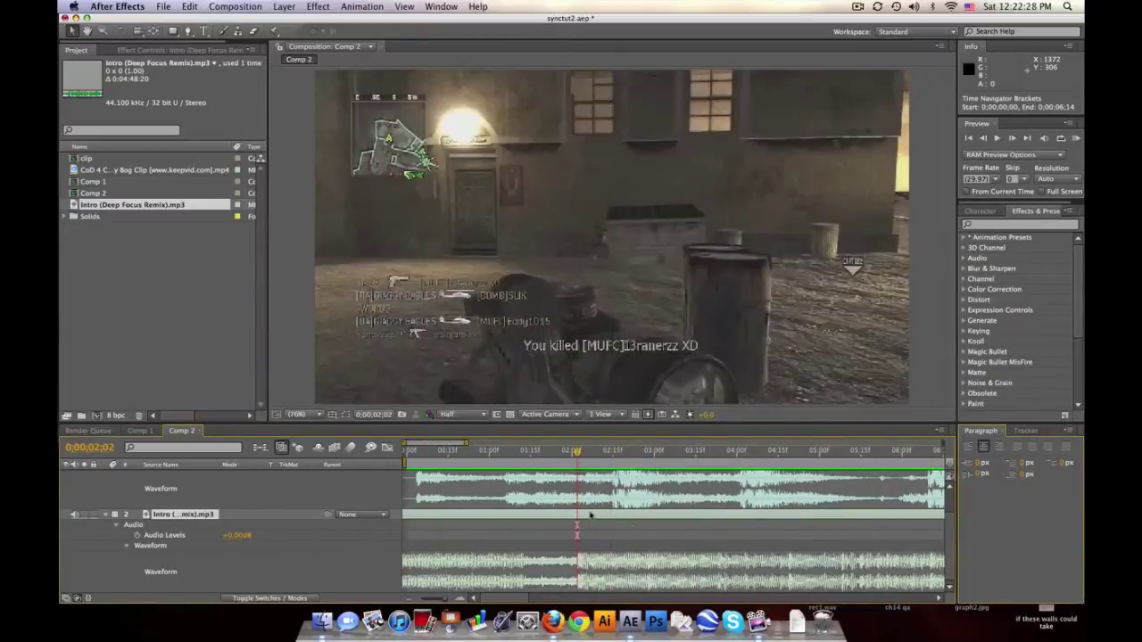
left_click_drag(577, 452, 791, 453)
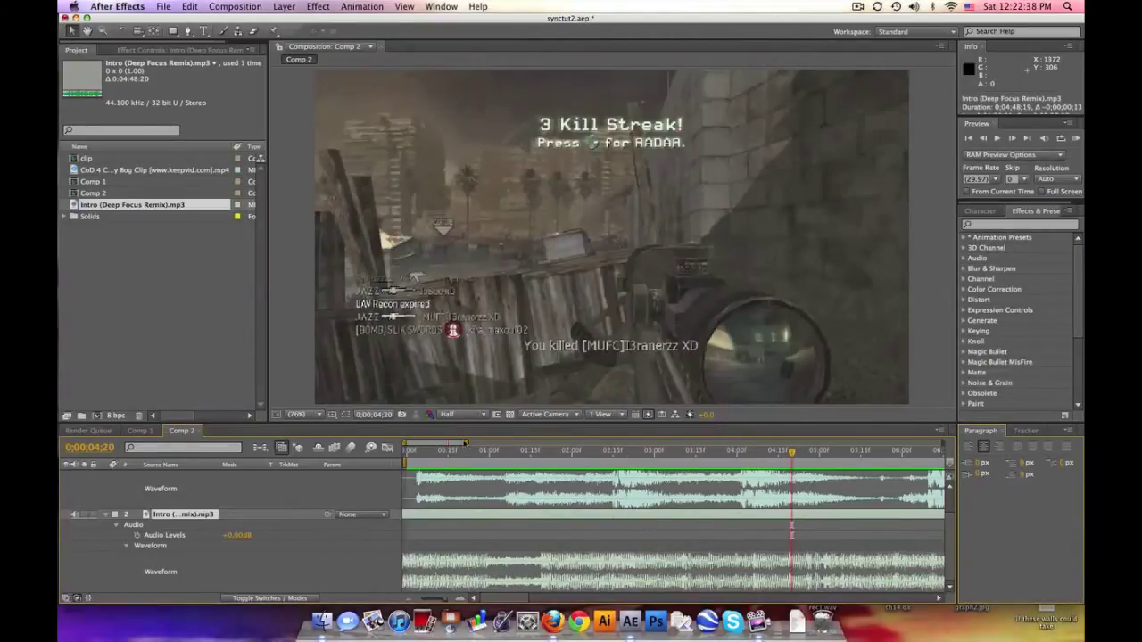
- RAM-preview the composition to check the music's timing against the clip
left_click_drag(466, 444, 527, 444)
left_click(1076, 138)
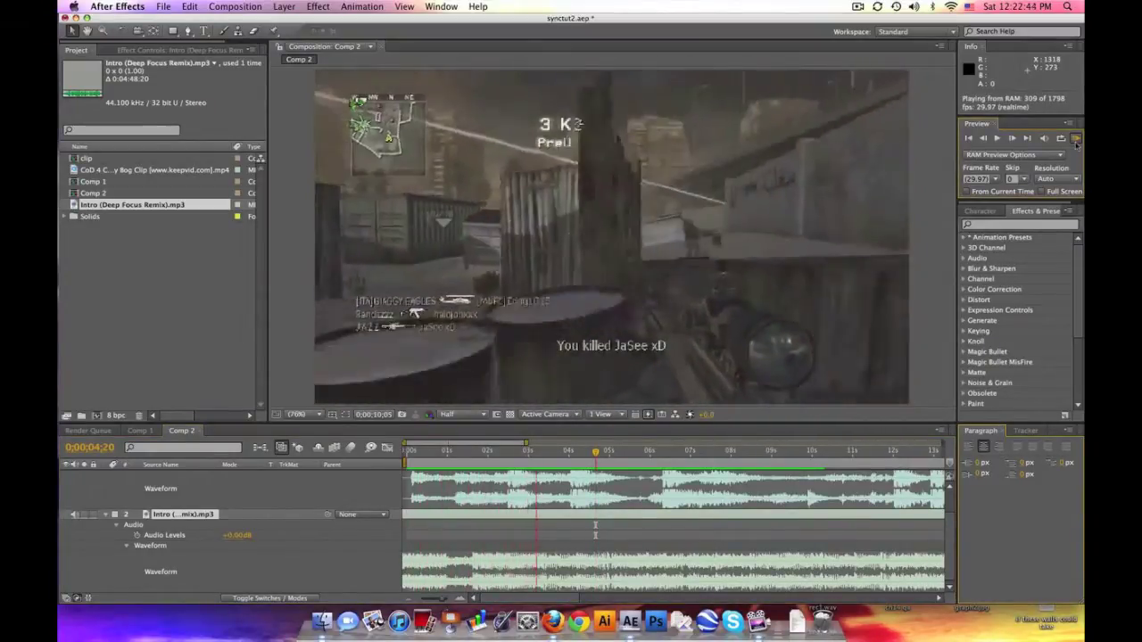
key("space")
- Enable time remapping on the CoD 4 video layer
scroll(174, 505, "up", 2)
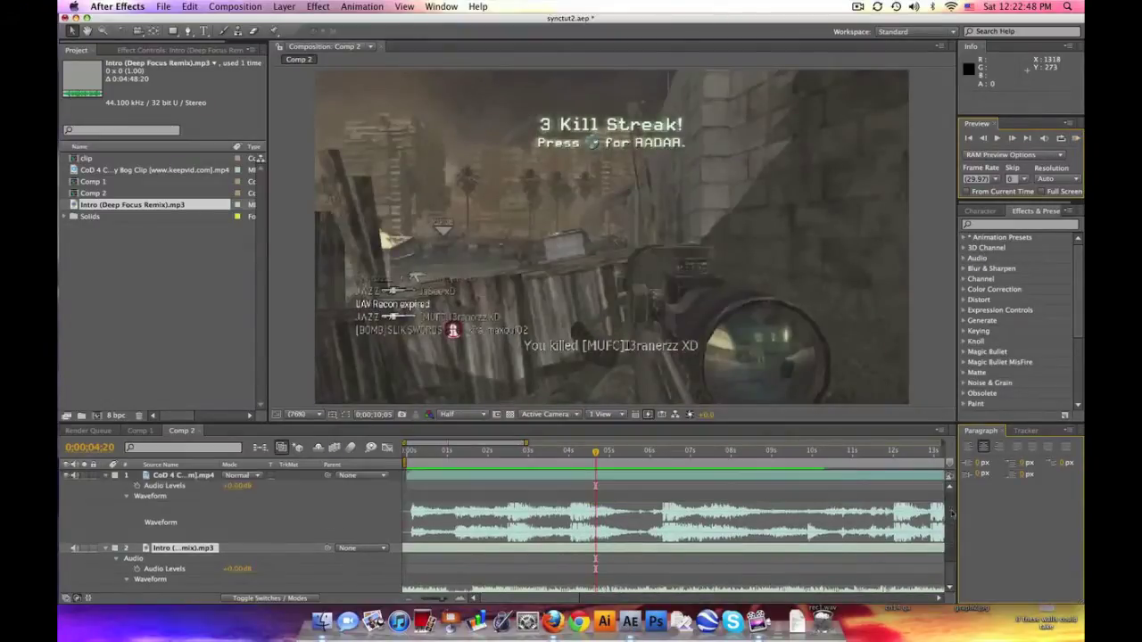
left_click(183, 477)
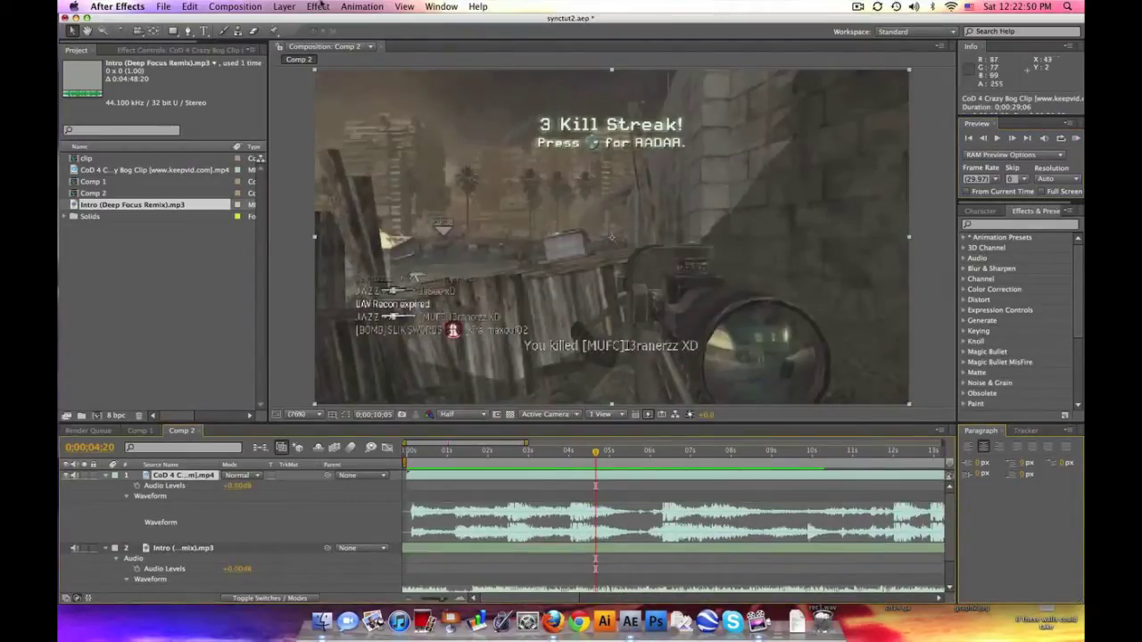
left_click(283, 6)
mouse_move(316, 140)
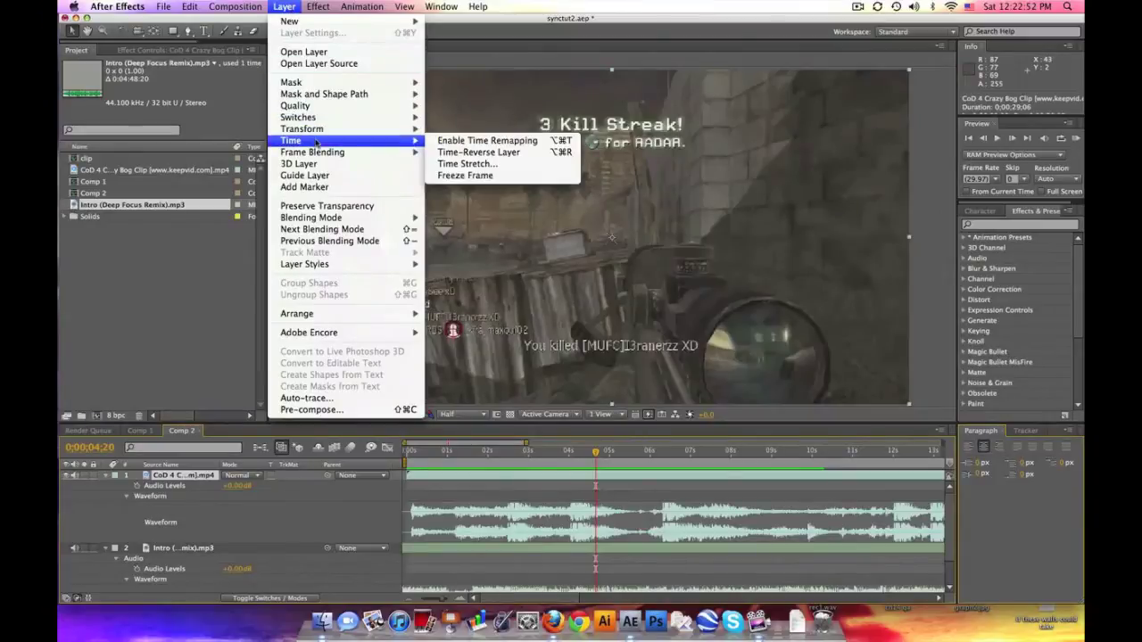
left_click(438, 141)
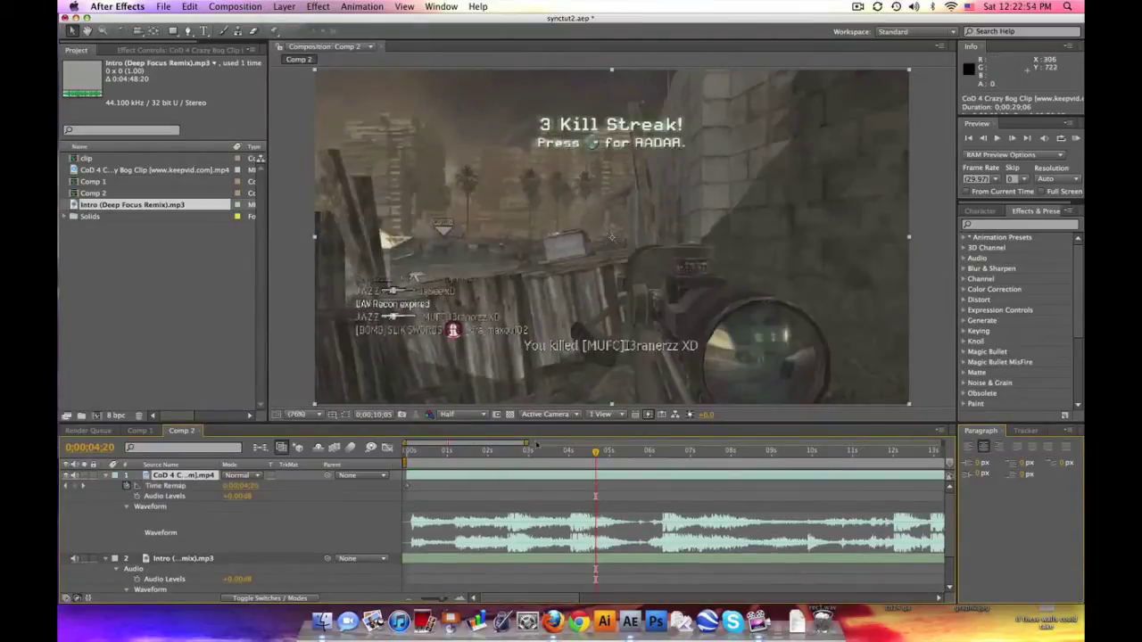
- Try a time remap keyframe at 0;00;14;00 on the video layer and move it to 0;00;08;05
left_click_drag(526, 443, 793, 444)
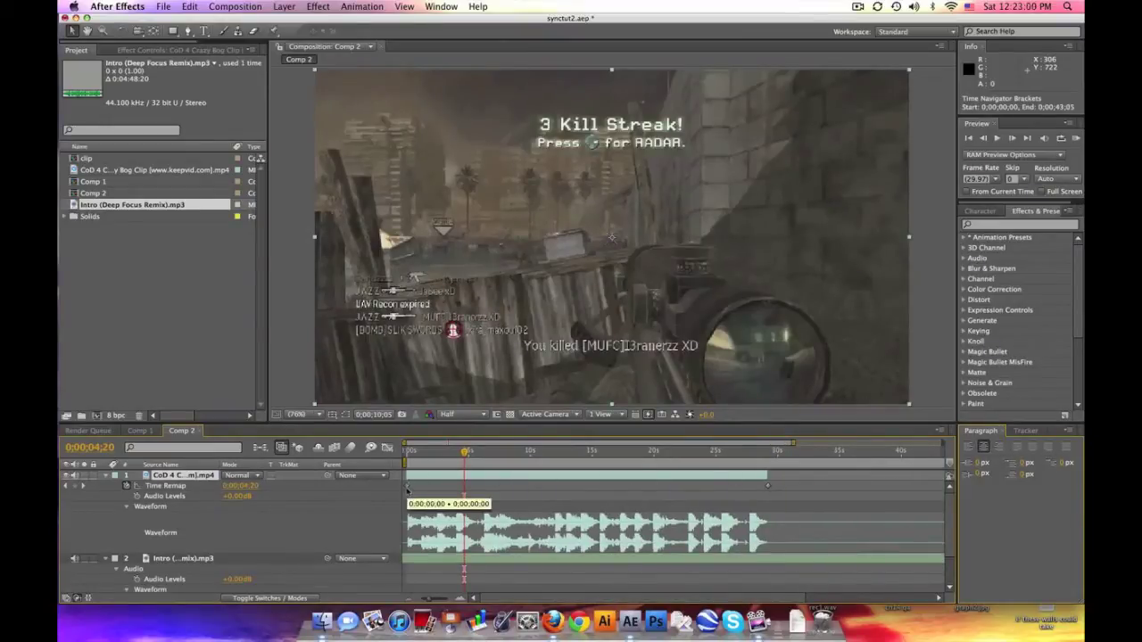
left_click(407, 487)
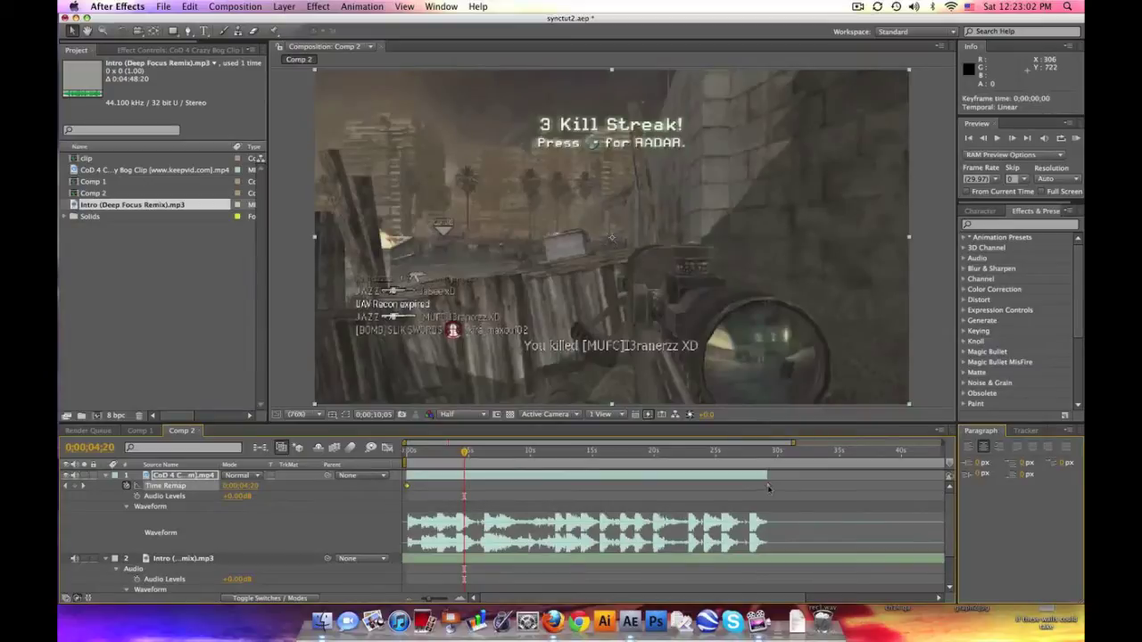
left_click(580, 453)
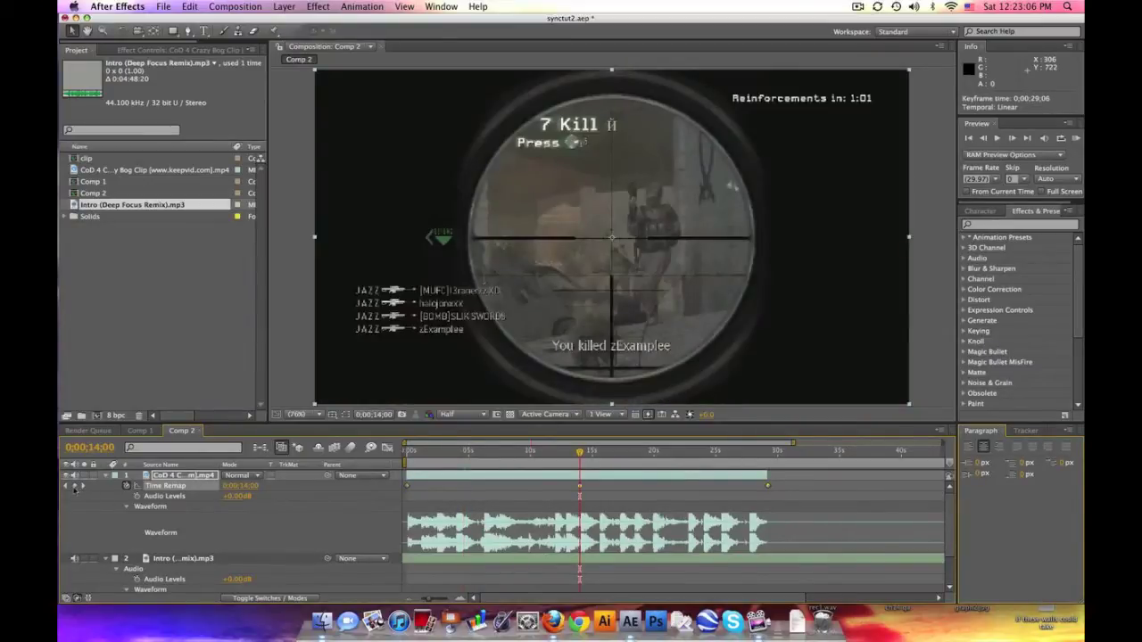
left_click_drag(580, 488, 506, 486)
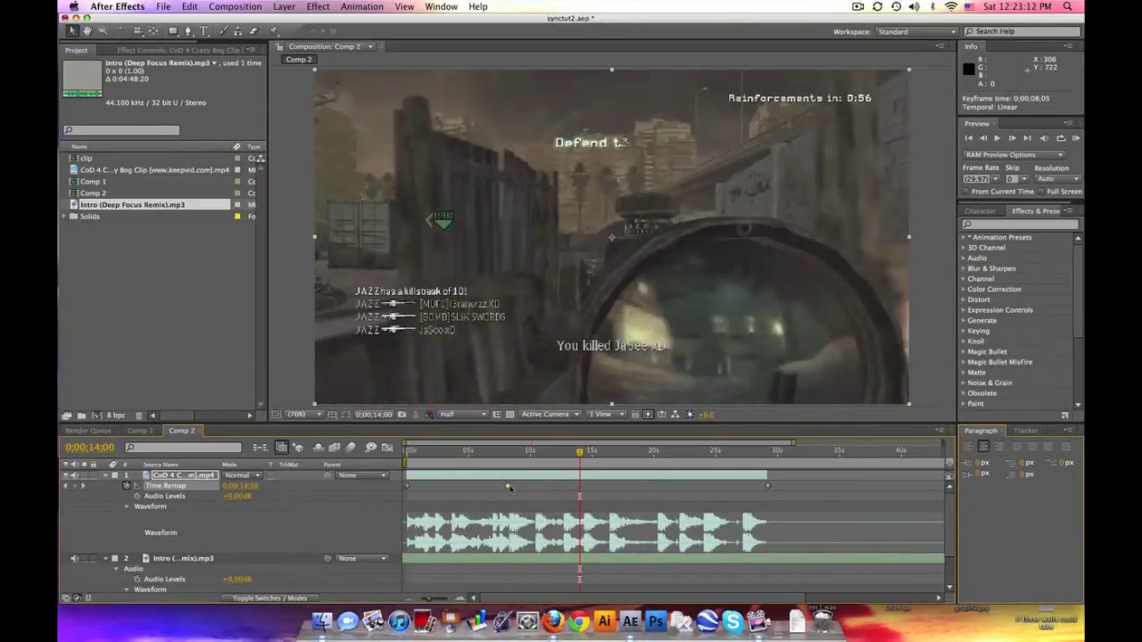
mouse_move(509, 487)
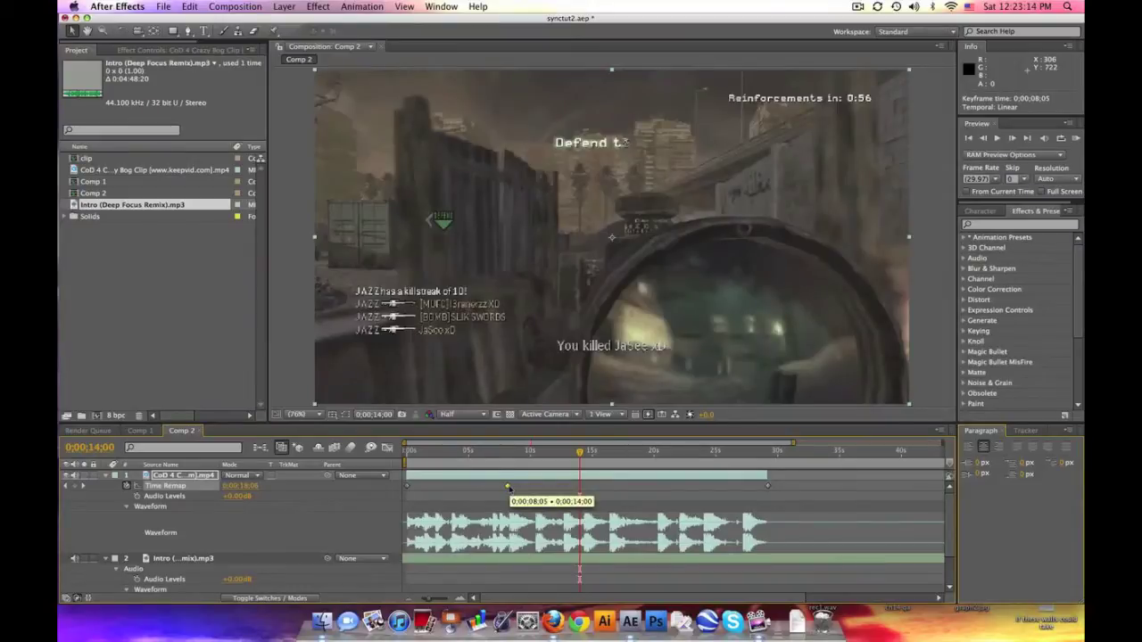
- Try shifting time remap keyframes from 0;00;11;25 and 0;00;15;20 together until the first sits at 0;00;04;19, and remove both
left_click(554, 452)
left_click(75, 487)
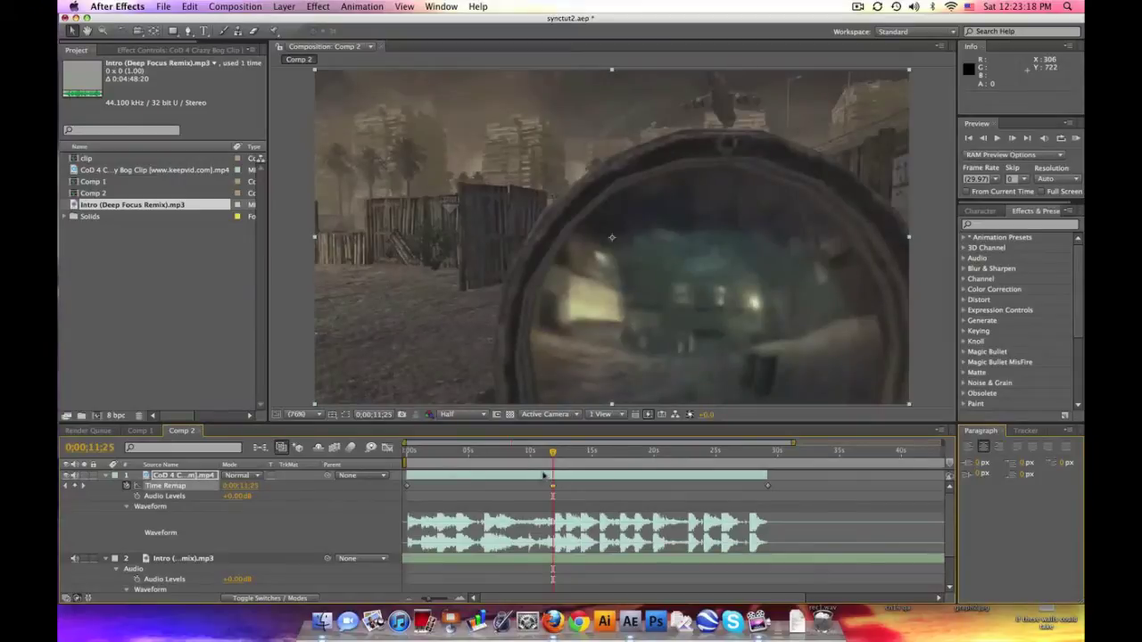
left_click(601, 455)
left_click_drag(635, 491, 495, 487)
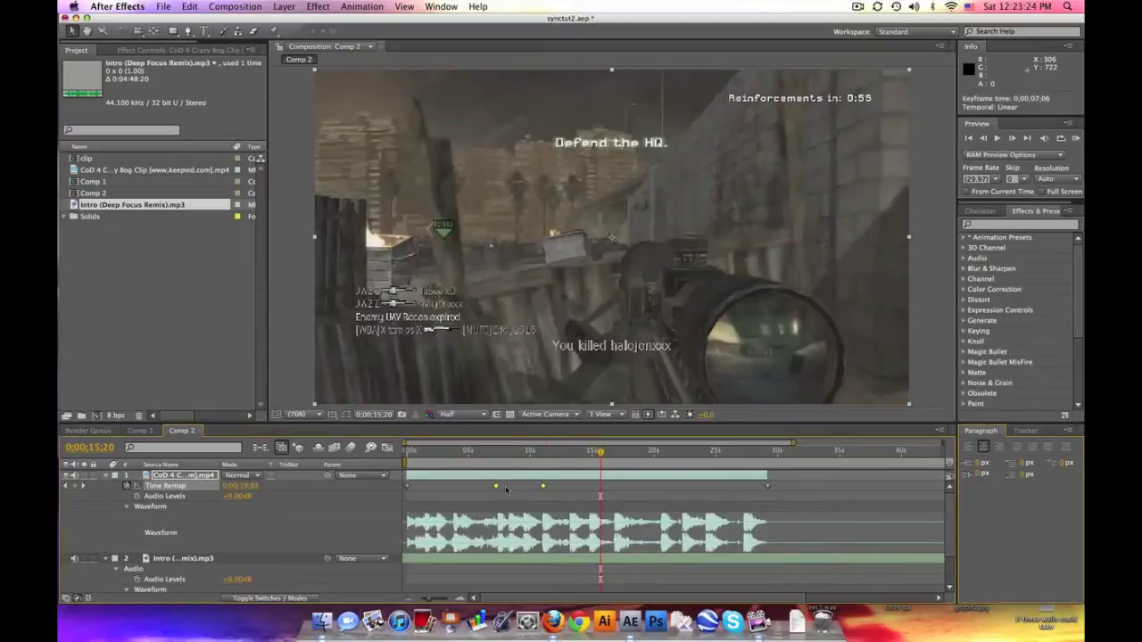
mouse_move(496, 488)
left_click_drag(496, 488, 464, 488)
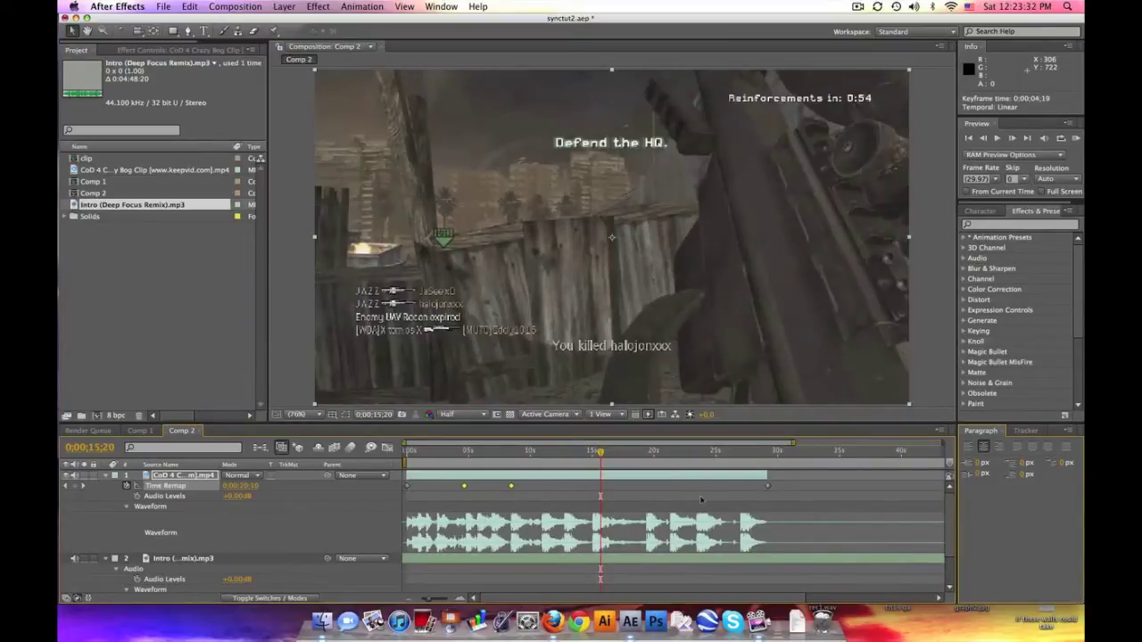
key("Delete")
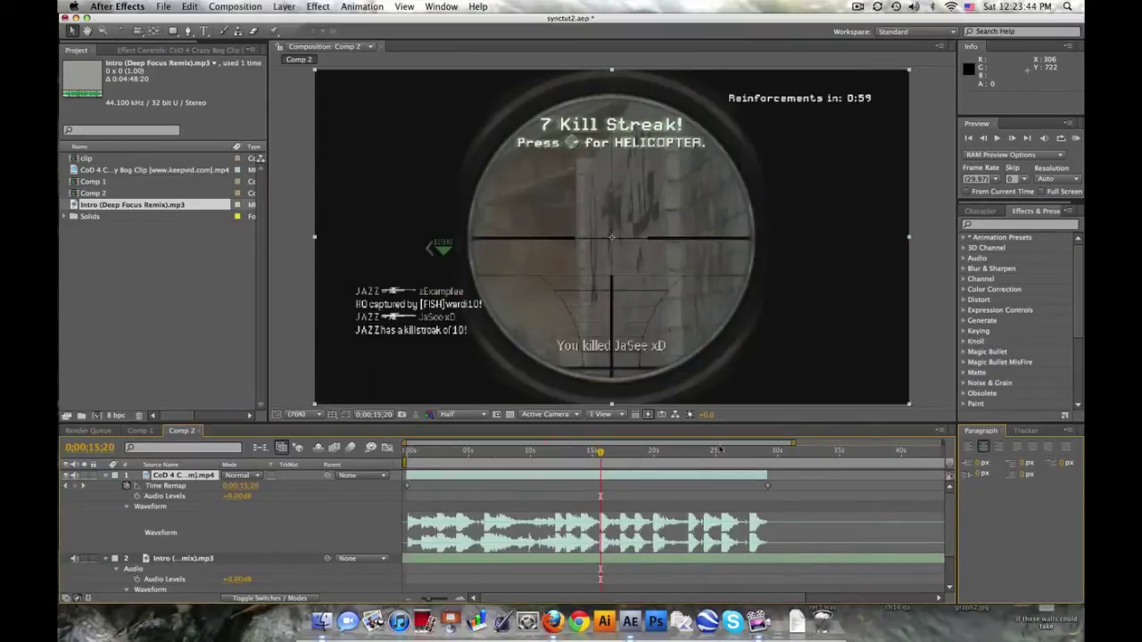
- Collapse the music layer's audio properties, keeping the video layer's time remap and waveform in view over the first seconds
left_click_drag(790, 443, 600, 443)
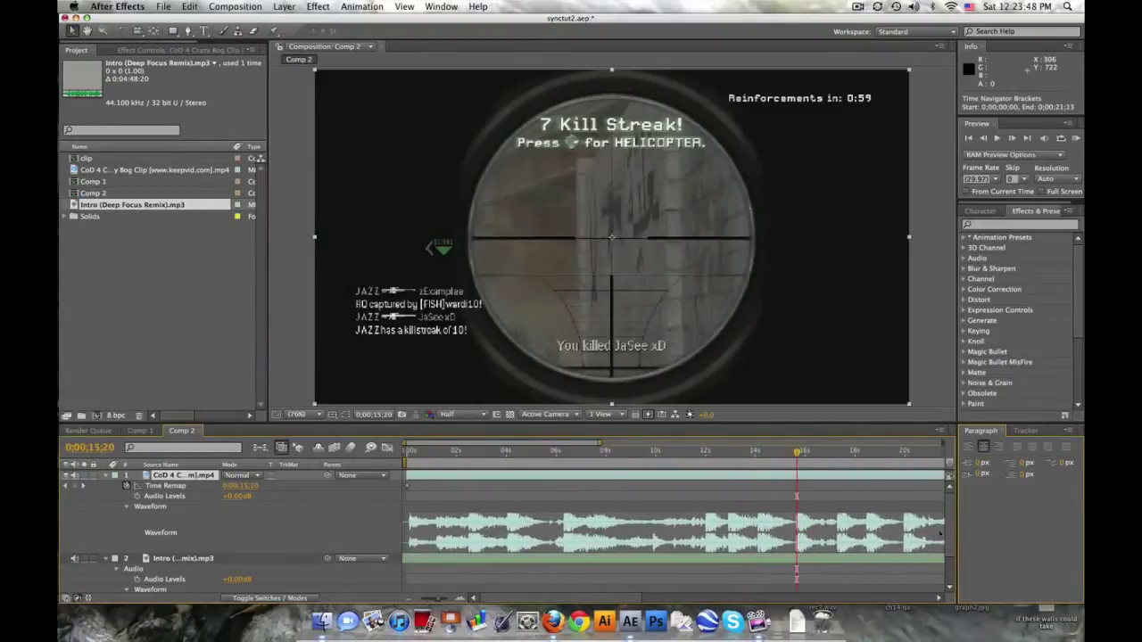
left_click_drag(951, 539, 953, 569)
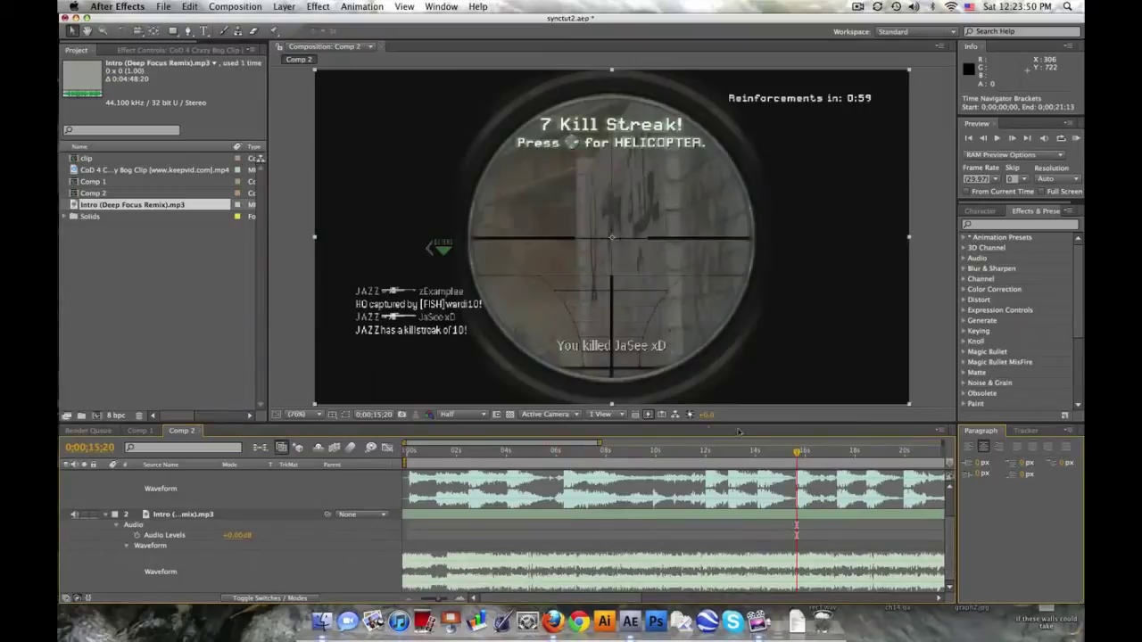
left_click_drag(600, 443, 529, 444)
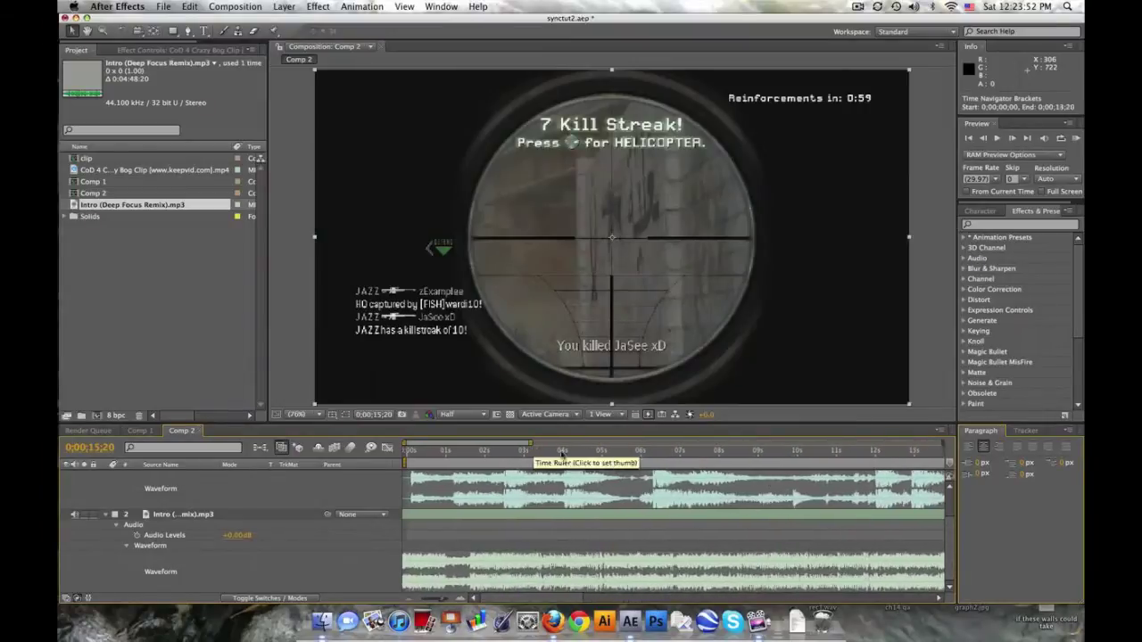
scroll(946, 544, "up", 2)
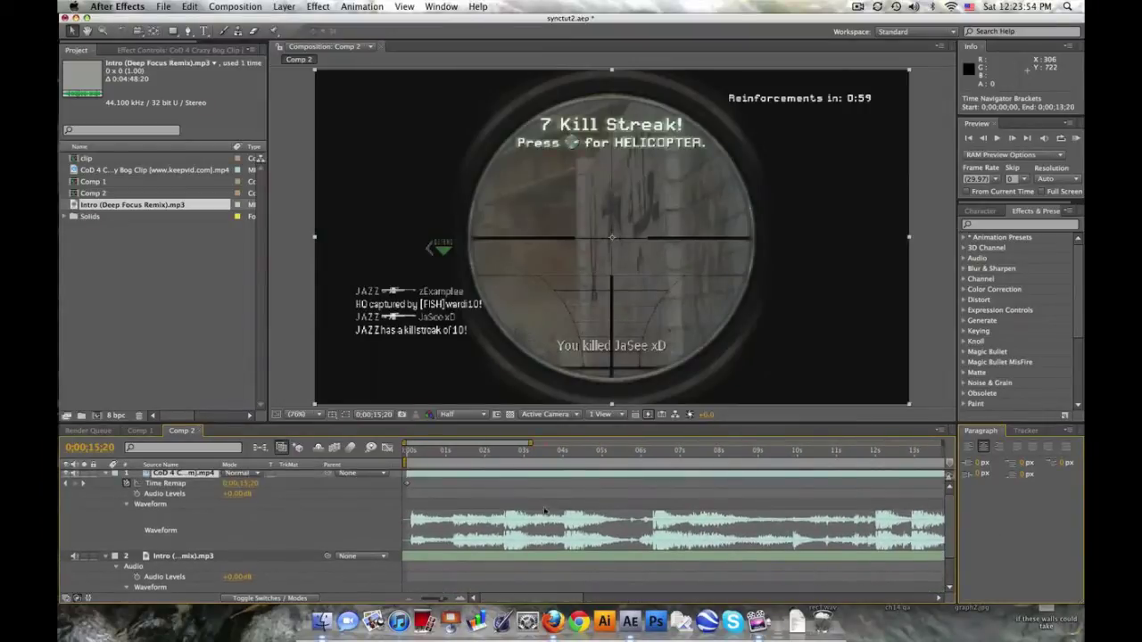
scroll(800, 526, "up", 1)
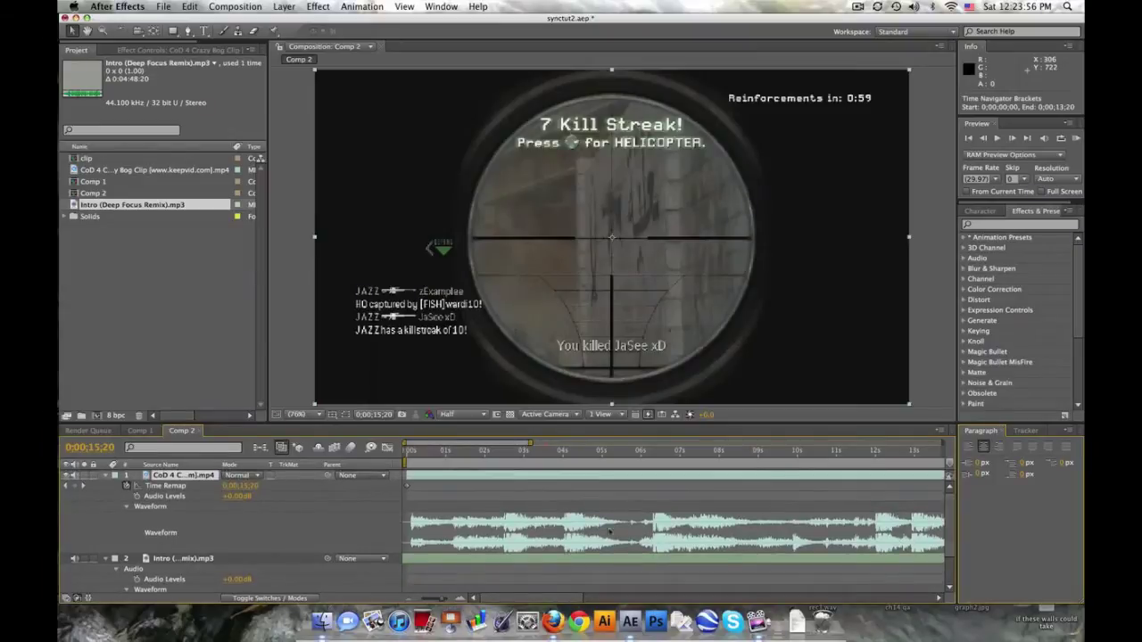
left_click(106, 559)
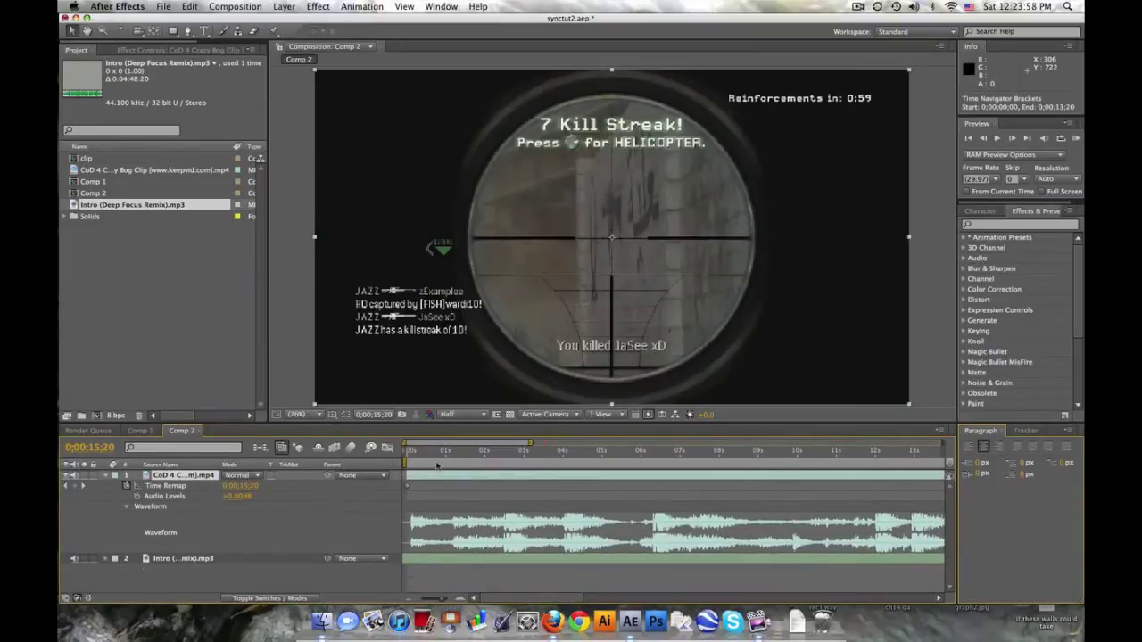
- Add time remap keyframes on the video layer at the first gunshot peak and around it at 0;00;02;06 and 0;00;02;23
mouse_move(494, 449)
left_mouse_down()
mouse_move(519, 454)
mouse_move(504, 454)
left_mouse_up()
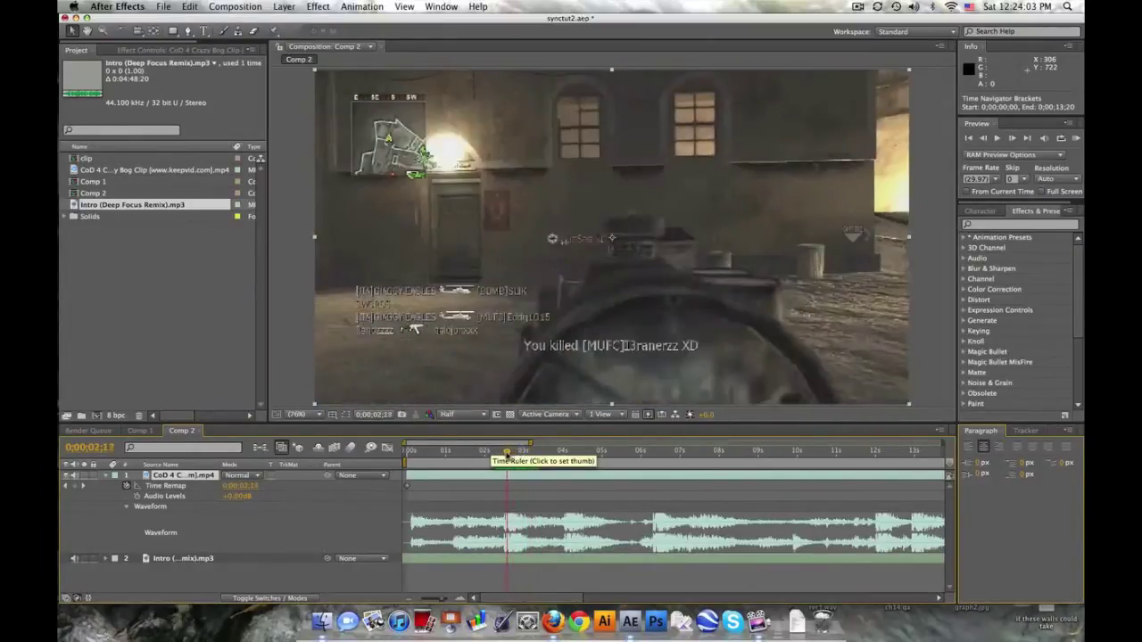
left_click(74, 486)
left_click(494, 453)
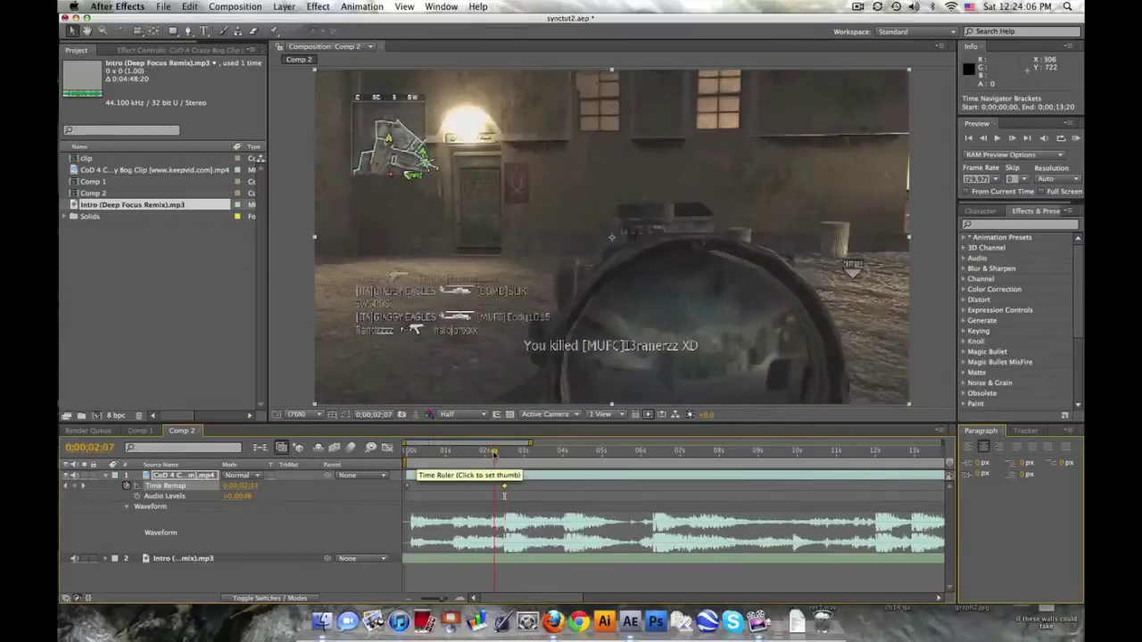
left_click(493, 452)
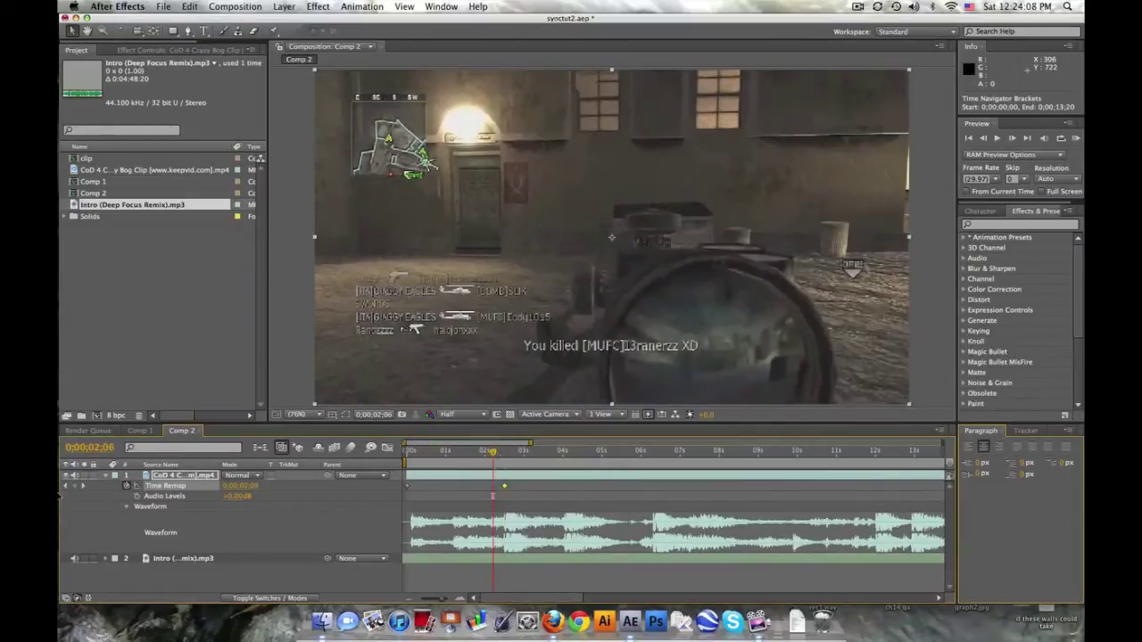
left_click(515, 453)
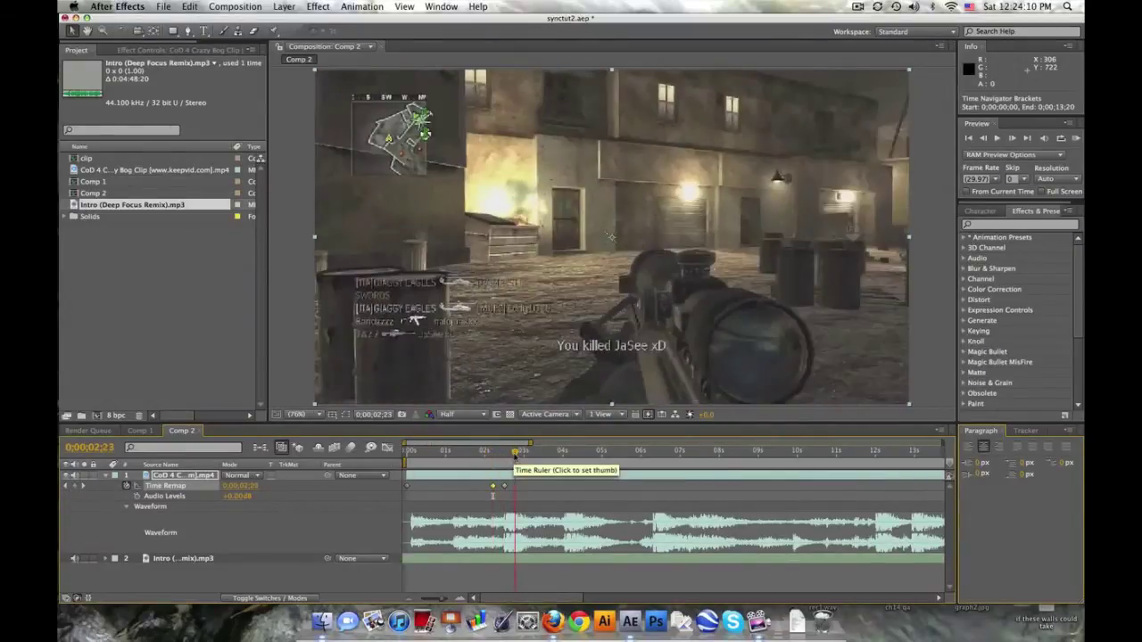
left_click(74, 486)
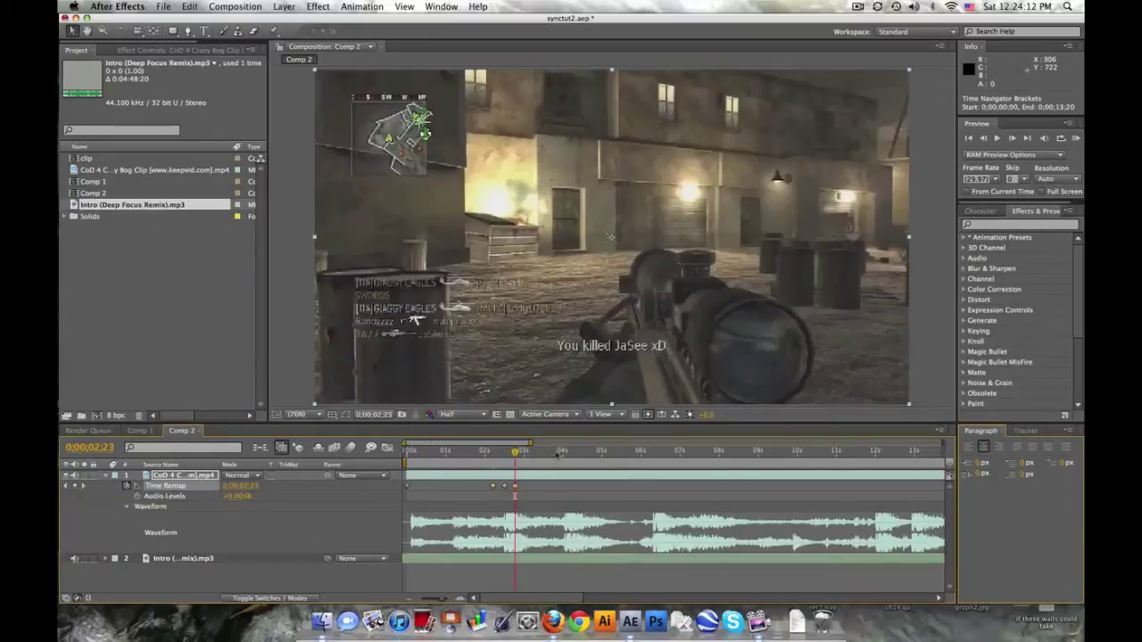
- Add time remap keyframes for the second gunshot at 0;00;04;01, 0;00;03;19 and 0;00;04;11
left_click(561, 452)
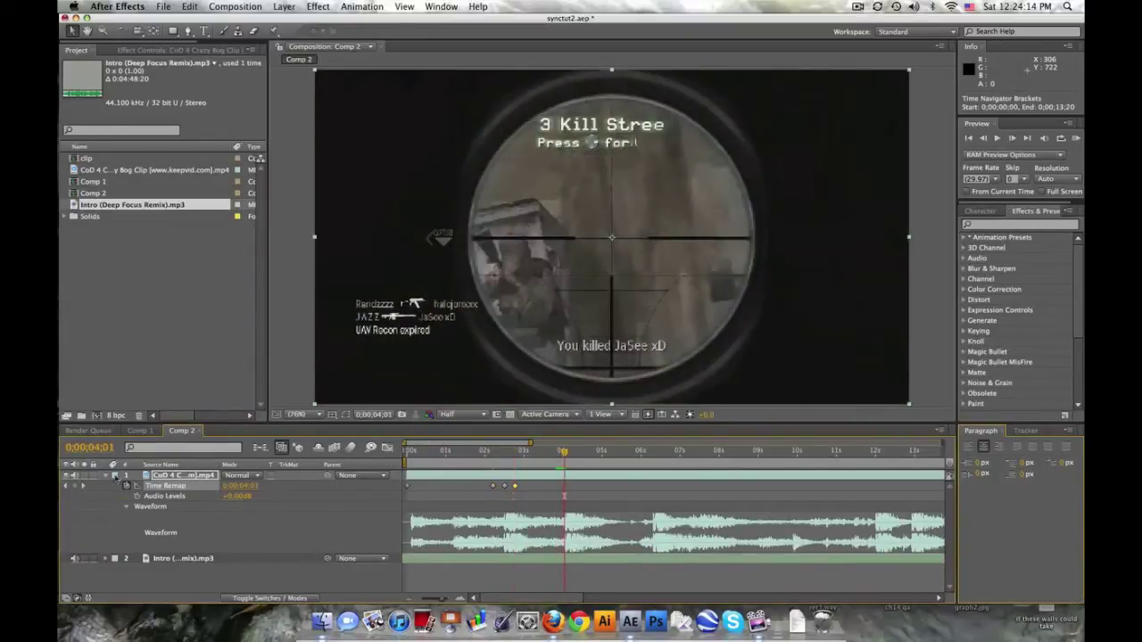
left_click_drag(563, 453, 548, 453)
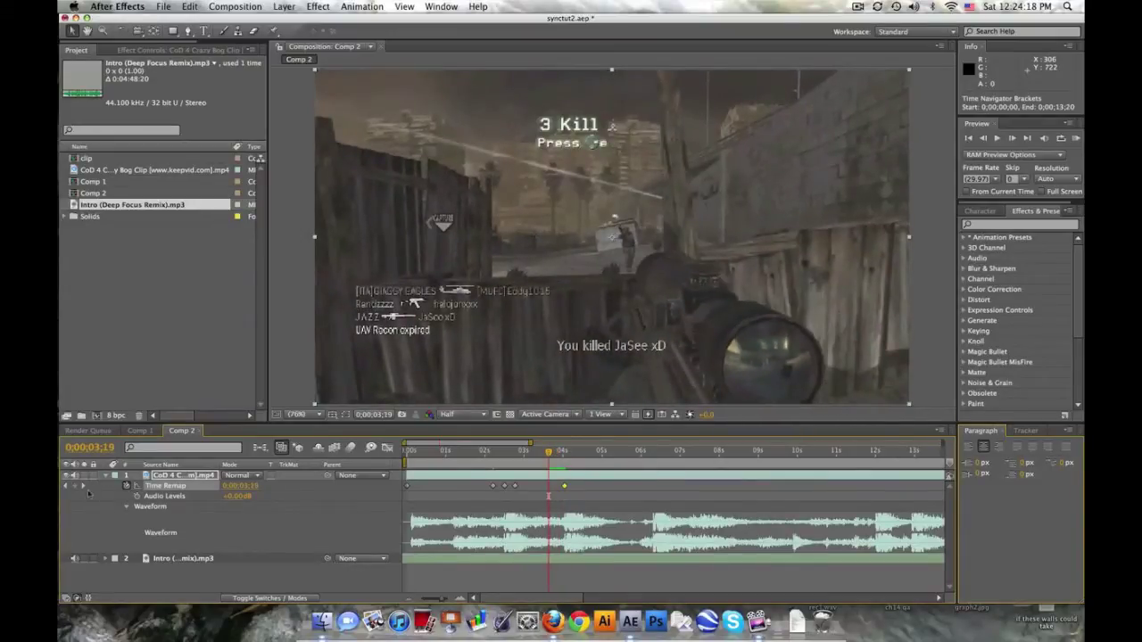
left_click(576, 452)
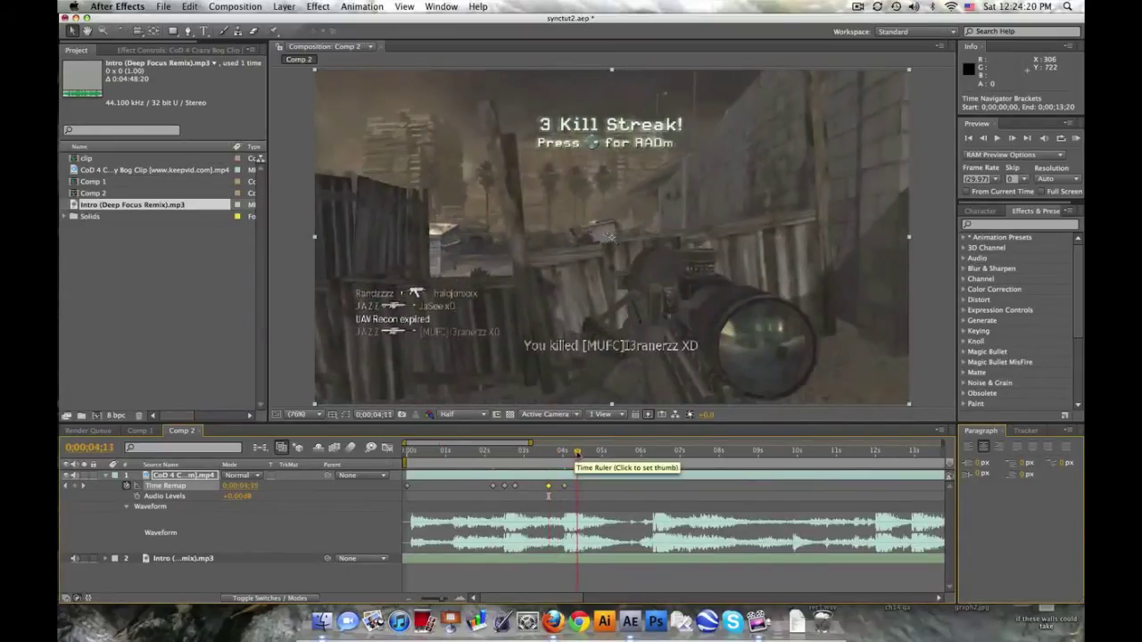
- Add time remap keyframes for the third gunshot at 0;00;06;10, 0;00;06;01 and 0;00;06;18, and select the second gunshot's three keyframes
left_click_drag(644, 452, 653, 452)
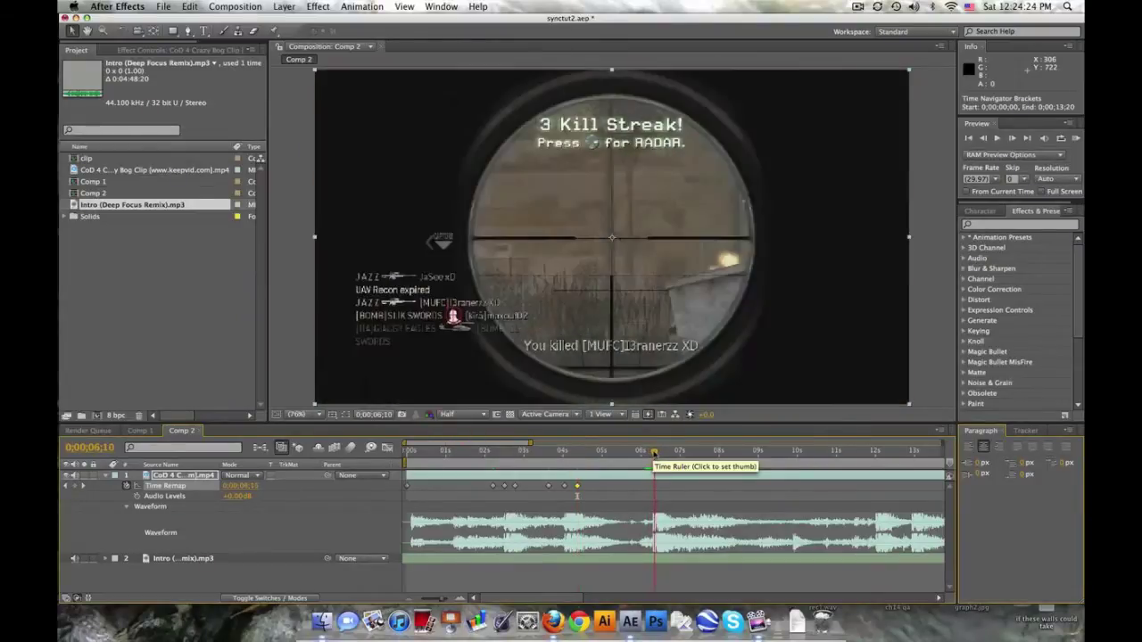
left_click(642, 453)
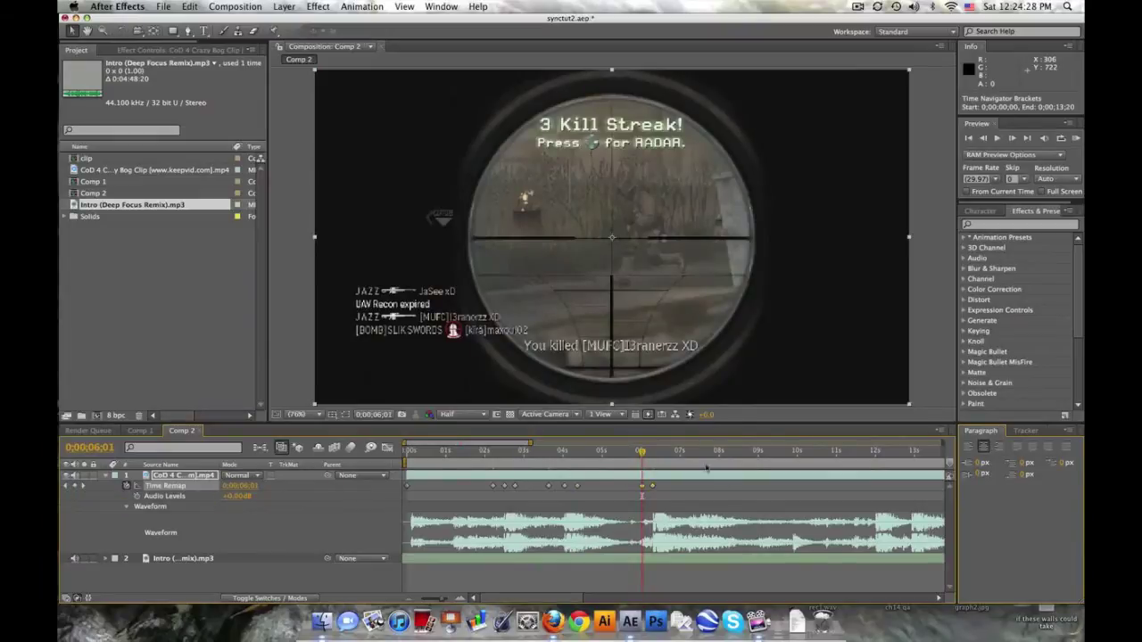
left_click(664, 455)
left_click(78, 486)
left_click_drag(592, 493, 530, 480)
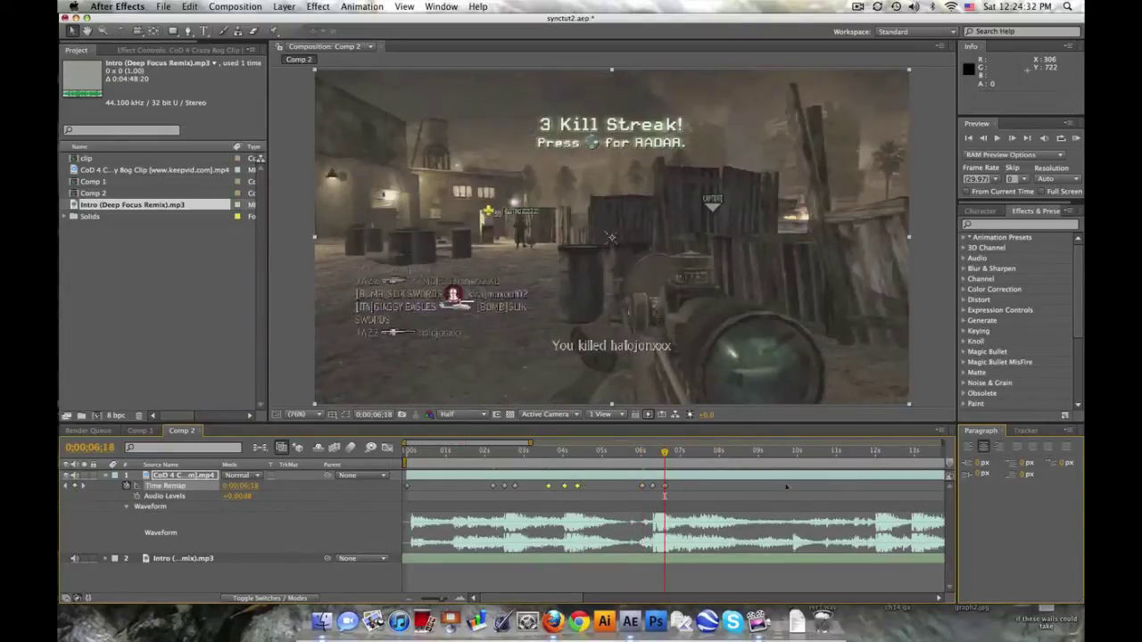
- Add time remap keyframes for the next gunshot at 0;00;12;00, 0;00;11;18 and 0;00;12;11
left_click_drag(694, 454, 876, 452)
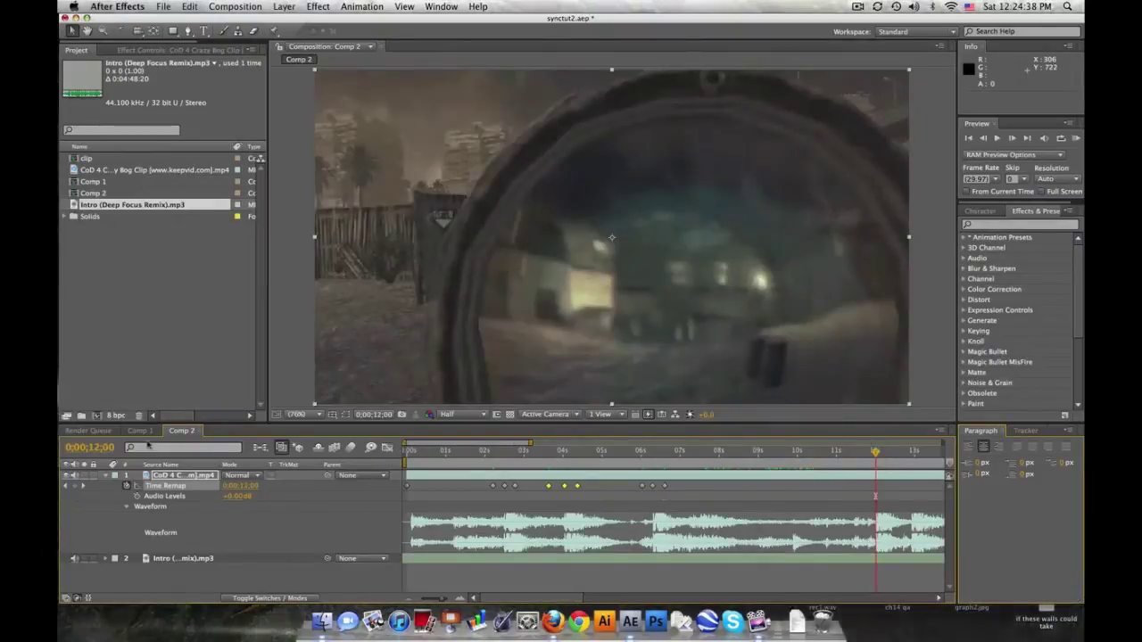
left_click_drag(447, 442, 573, 454)
key("Page_Up")
key("Page_Up")
key("Page_Up")
key("Page_Up")
key("Page_Up")
key("Page_Up")
key("Page_Up")
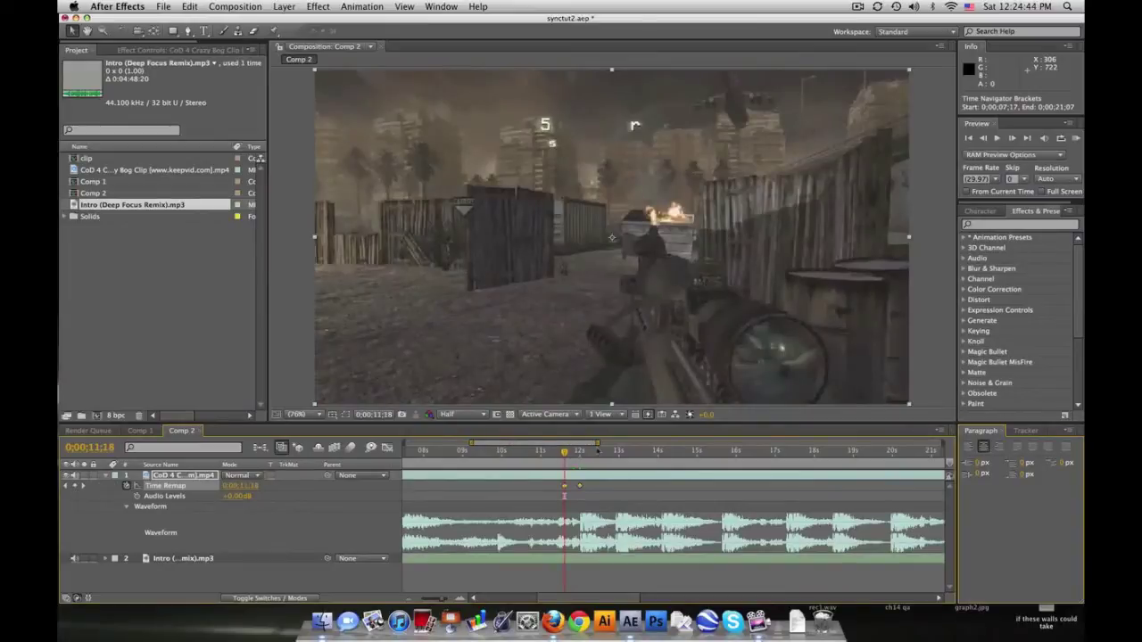
left_click(595, 453)
left_click(74, 485)
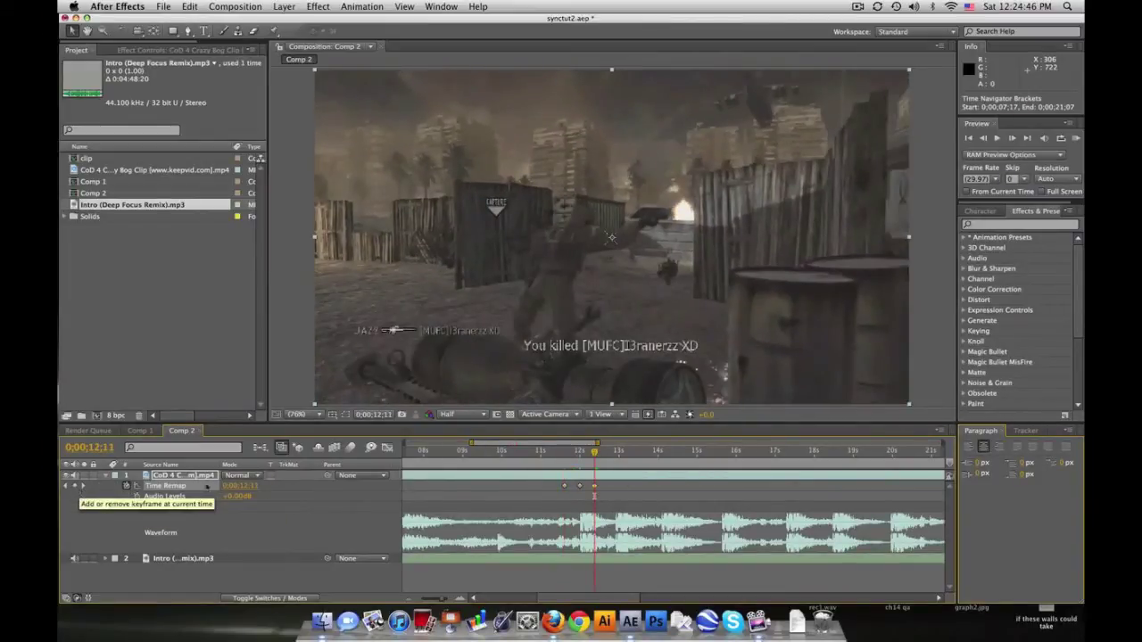
- Add time remap keyframes at the 0;00;12;29 gunshot, shortly before it, and after it at 0;00;13;10
left_click(619, 452)
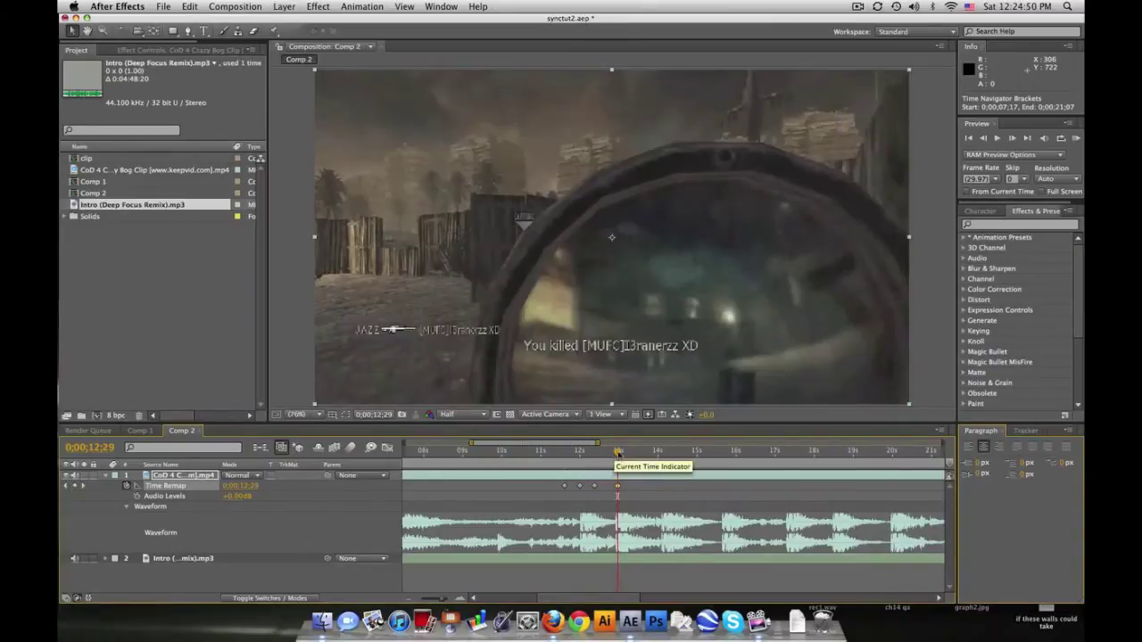
left_click(607, 452)
left_click(75, 488)
left_click(631, 452)
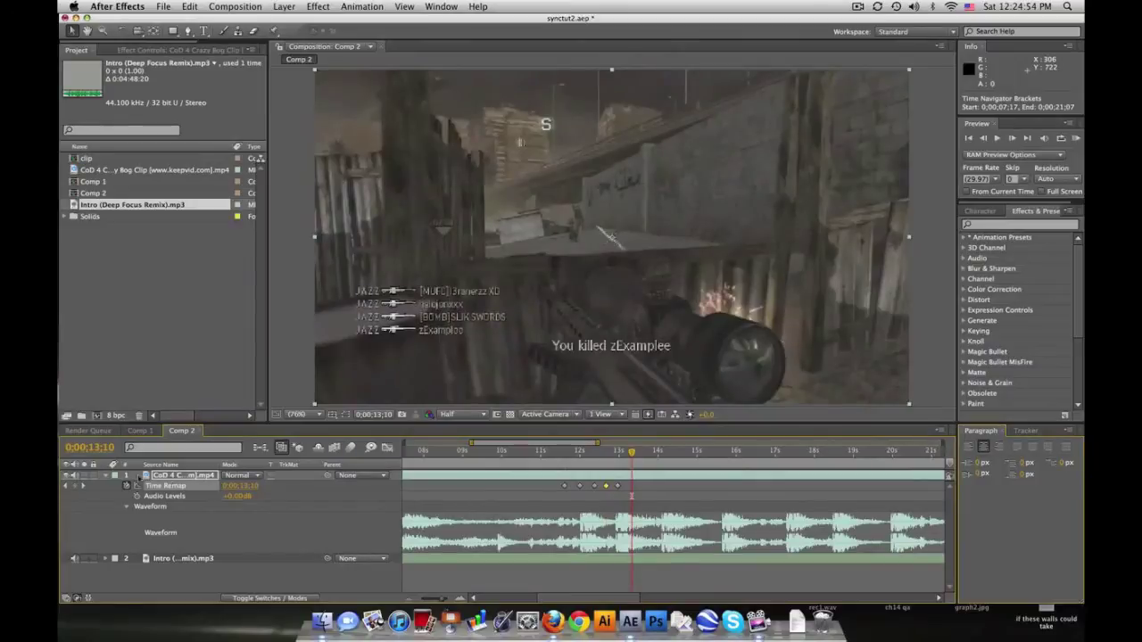
left_click(76, 487)
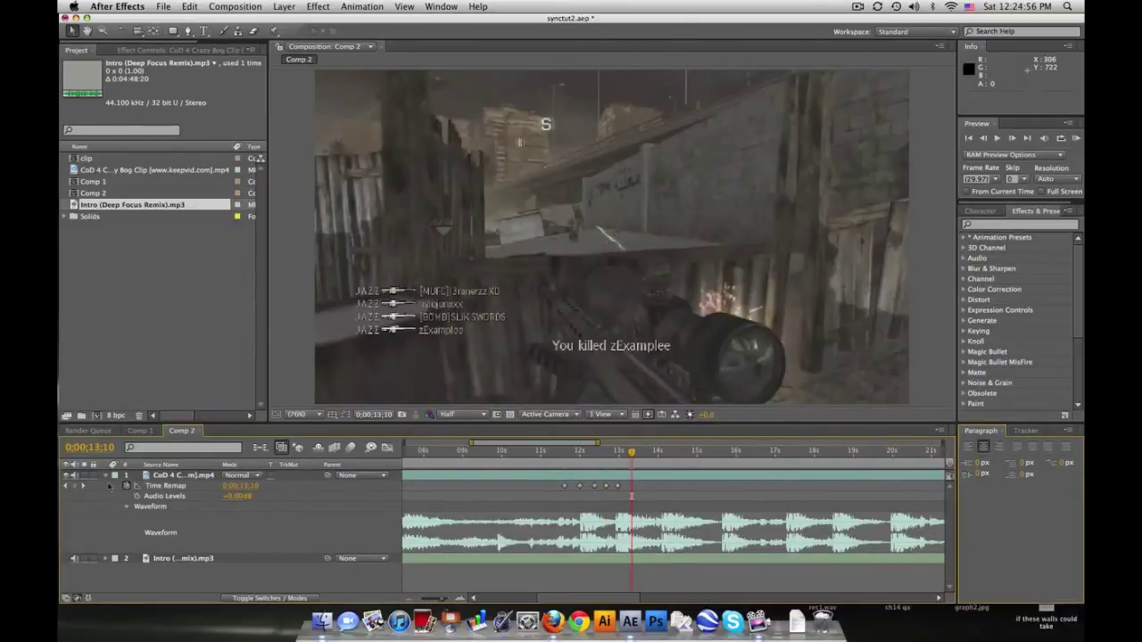
left_click(75, 487)
- Add time remap keyframes for the following gunshot at 0;00;14;02, 0;00;13;23 and 0;00;14;12
left_click(661, 452)
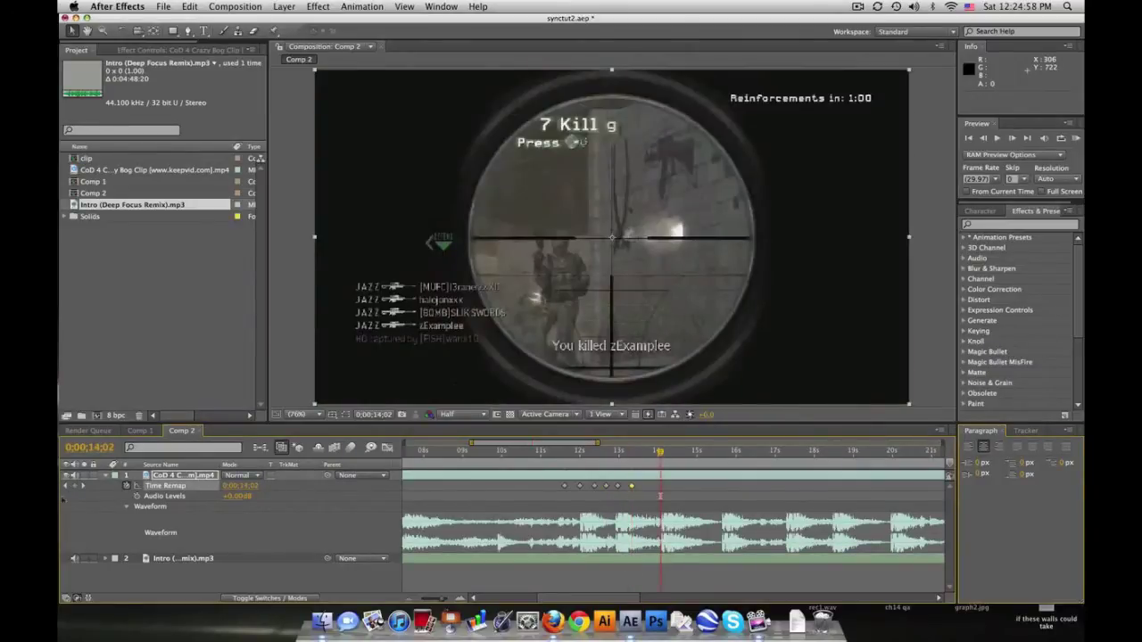
left_click_drag(662, 453, 649, 453)
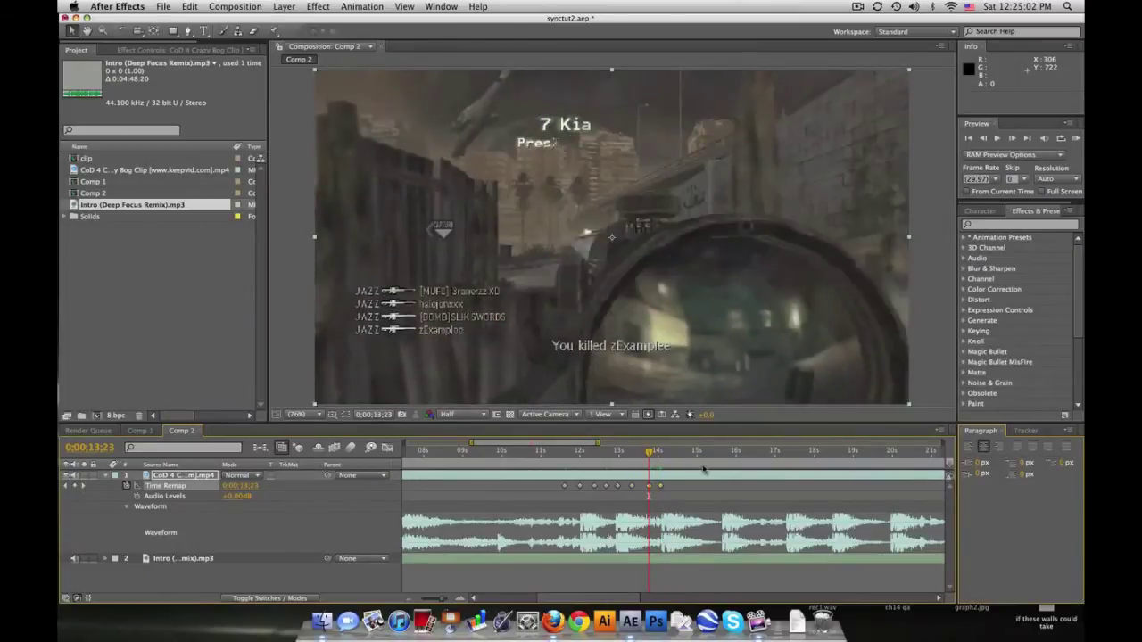
left_click(675, 454)
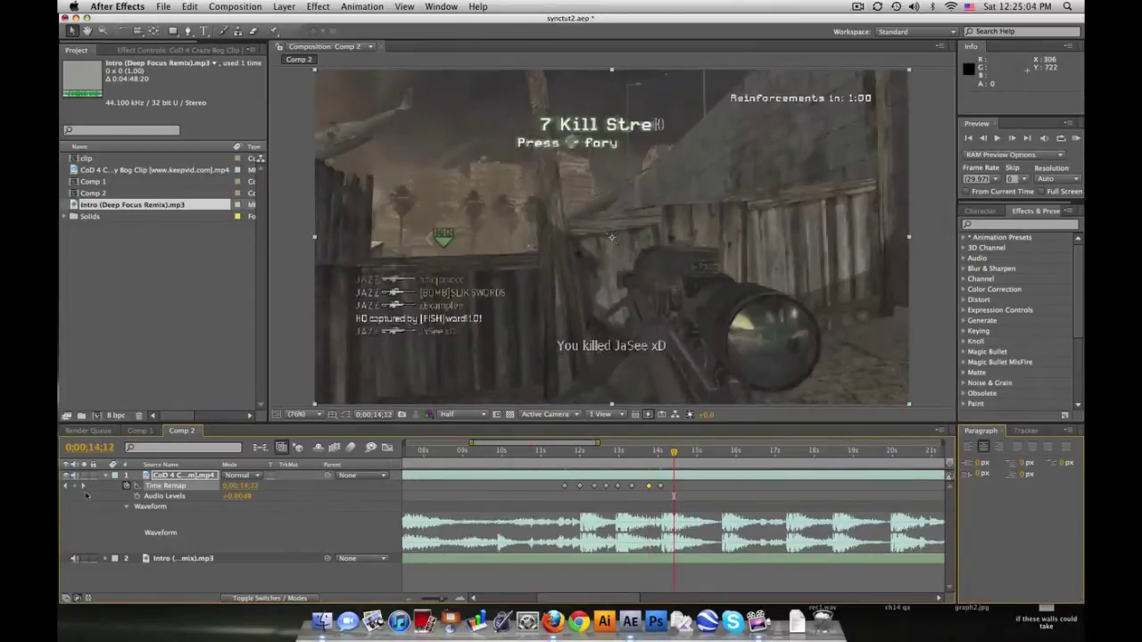
left_click_drag(531, 444, 575, 446)
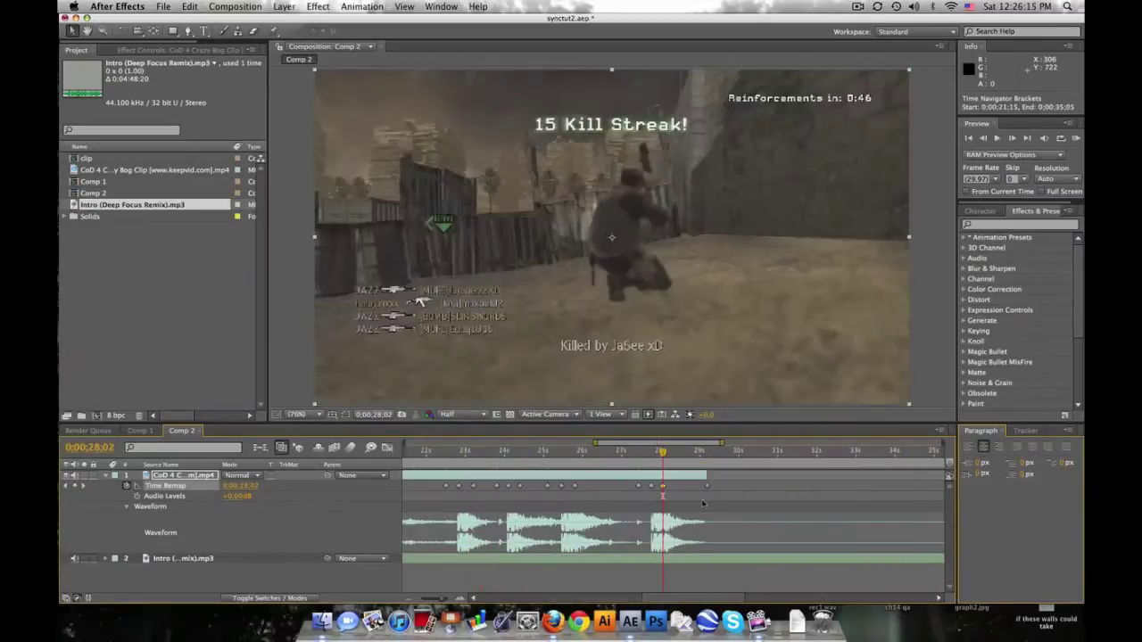
- Deselect the video layer and expand the music layer's waveform, showing only the opening seconds of the composition
left_click(703, 503)
left_click_drag(595, 443, 403, 443)
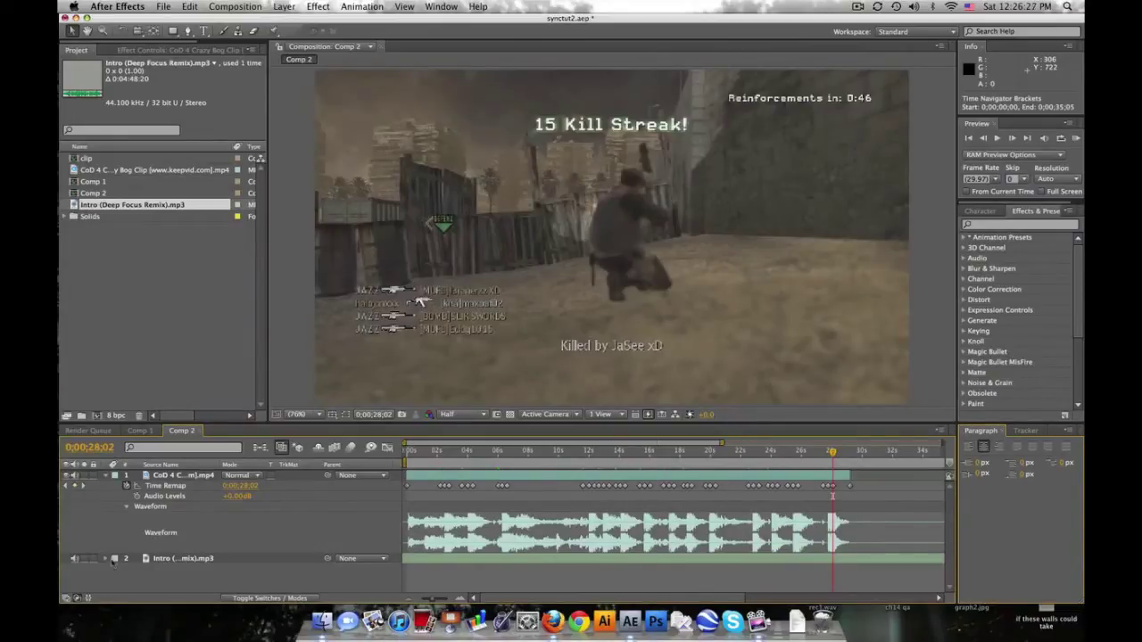
left_click(106, 559)
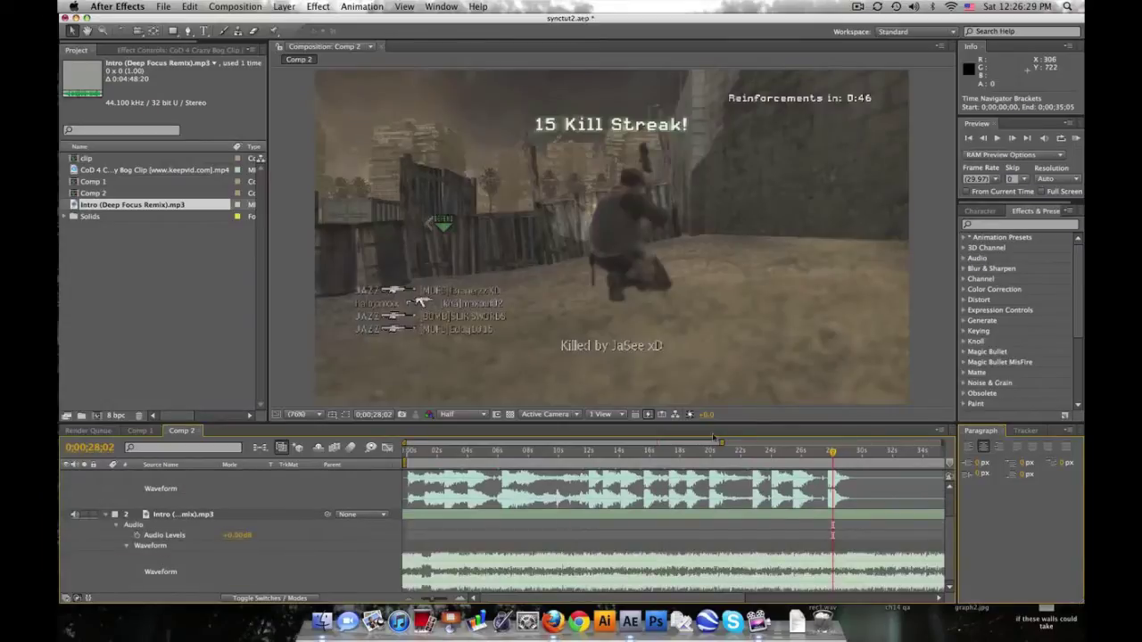
left_click_drag(721, 442, 478, 442)
key("equal")
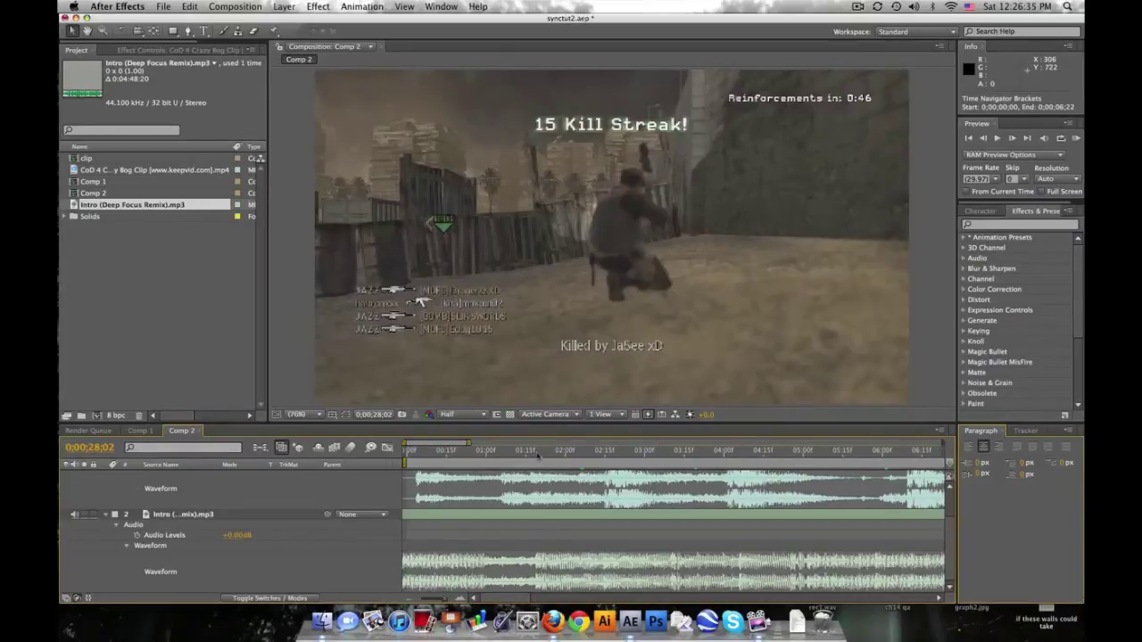
- Compare the music's beats at 0;00;01;20 and 0;00;04;05 with the gunshot keyframes on the video layer
left_click(537, 452)
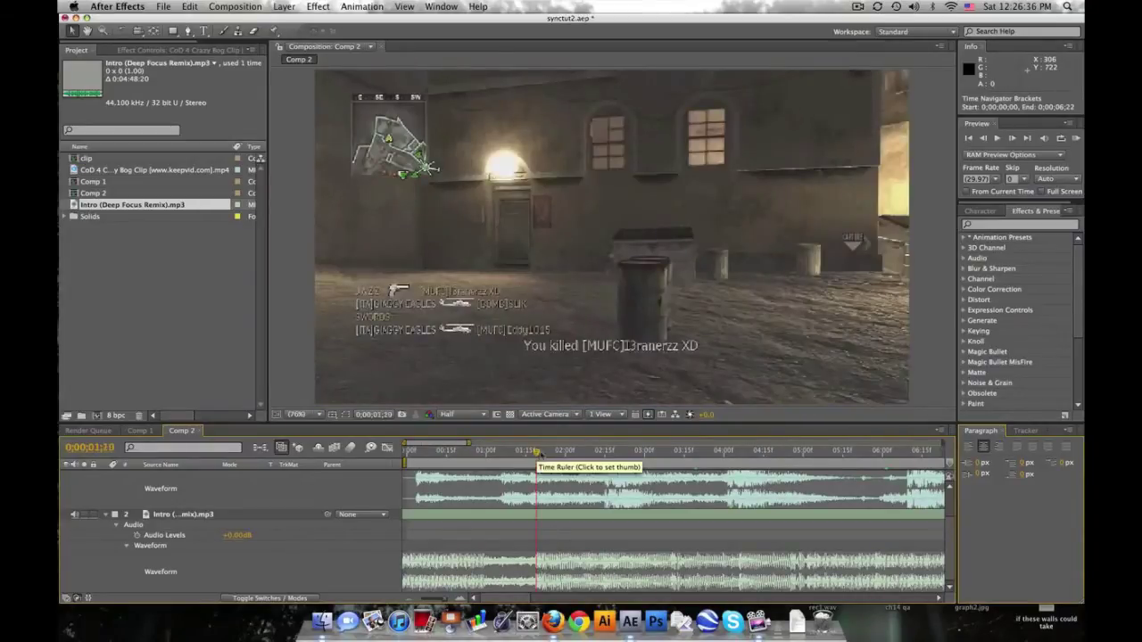
left_click_drag(536, 452, 737, 455)
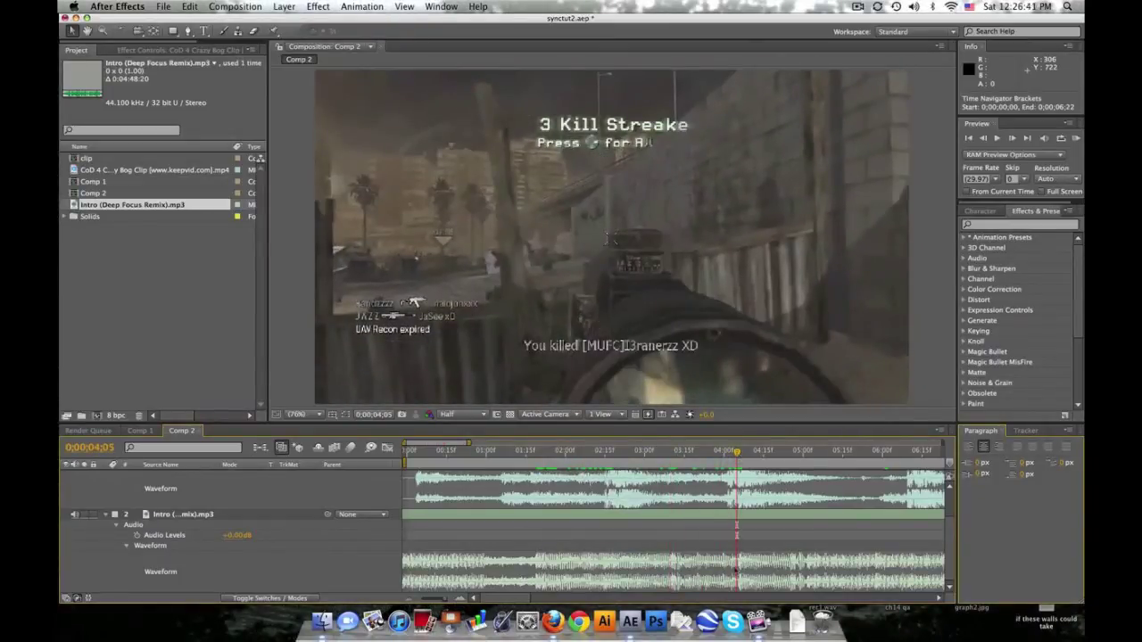
scroll(724, 473, "up", 3)
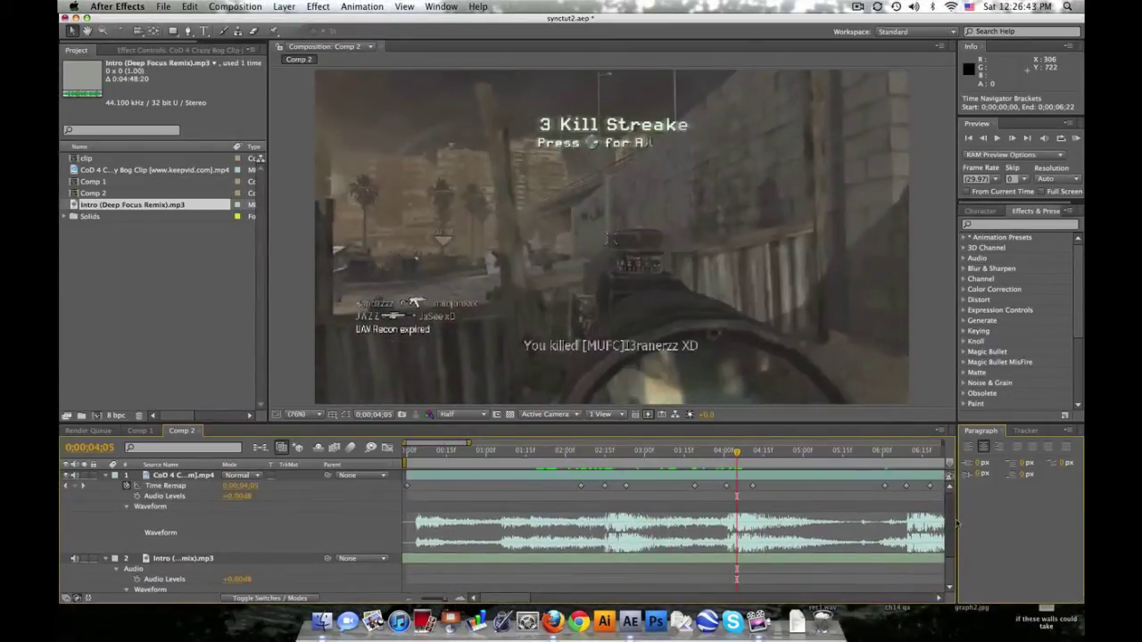
mouse_move(727, 488)
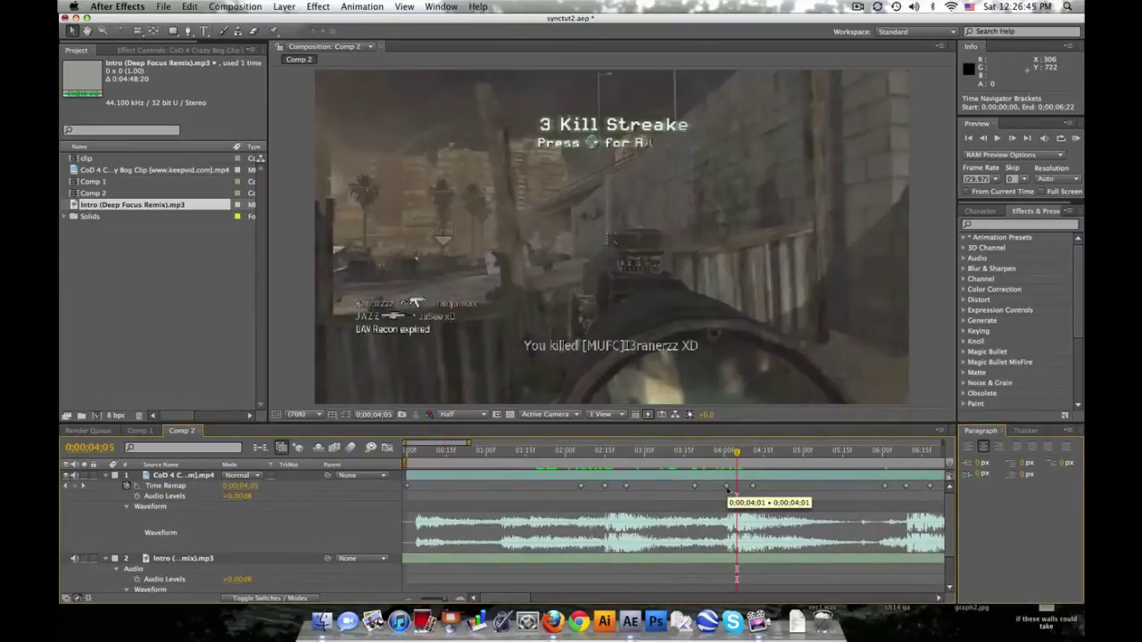
left_click_drag(467, 444, 752, 445)
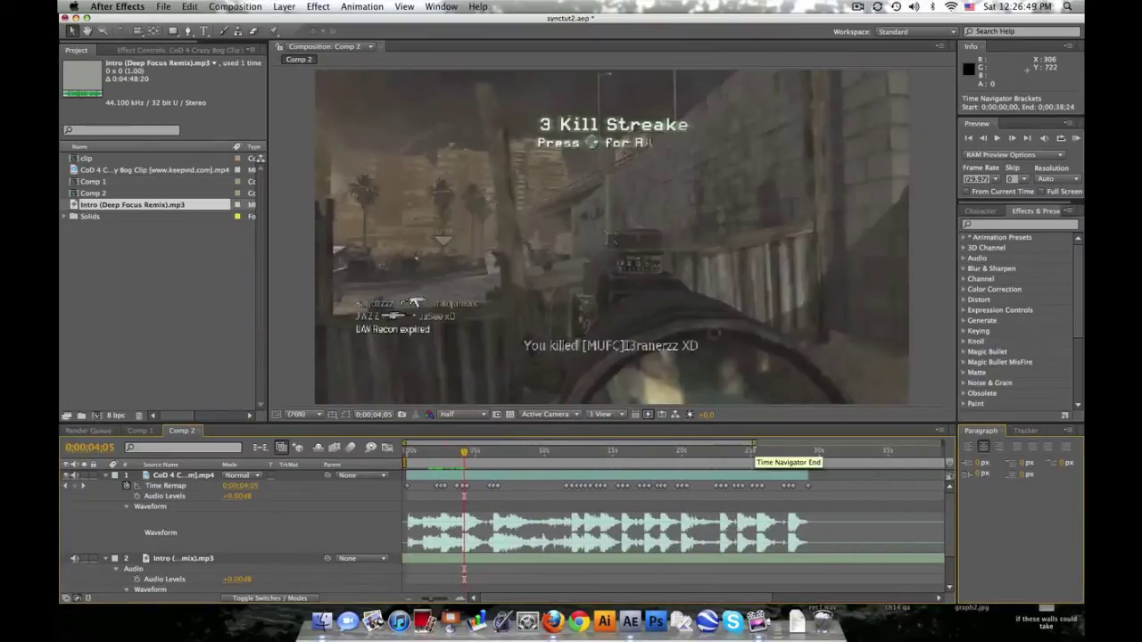
- Extend the end of the video layer by about five seconds to make room for shifting its time remap keyframes
left_click_drag(821, 490, 453, 486)
left_click_drag(802, 478, 878, 476)
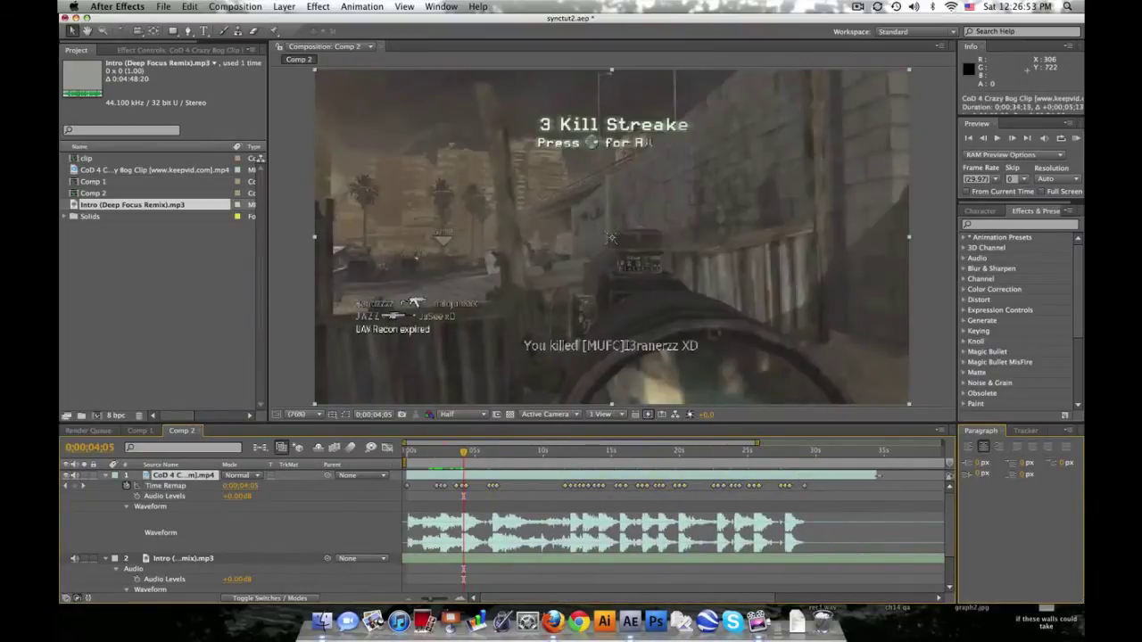
mouse_move(757, 442)
left_mouse_down()
mouse_move(584, 444)
mouse_move(803, 444)
left_mouse_up()
- Shift the second gunshot's time remap keyframes and all following ones together, putting the gunshot's middle keyframe at 0;00;04;05
left_click_drag(795, 502, 441, 484)
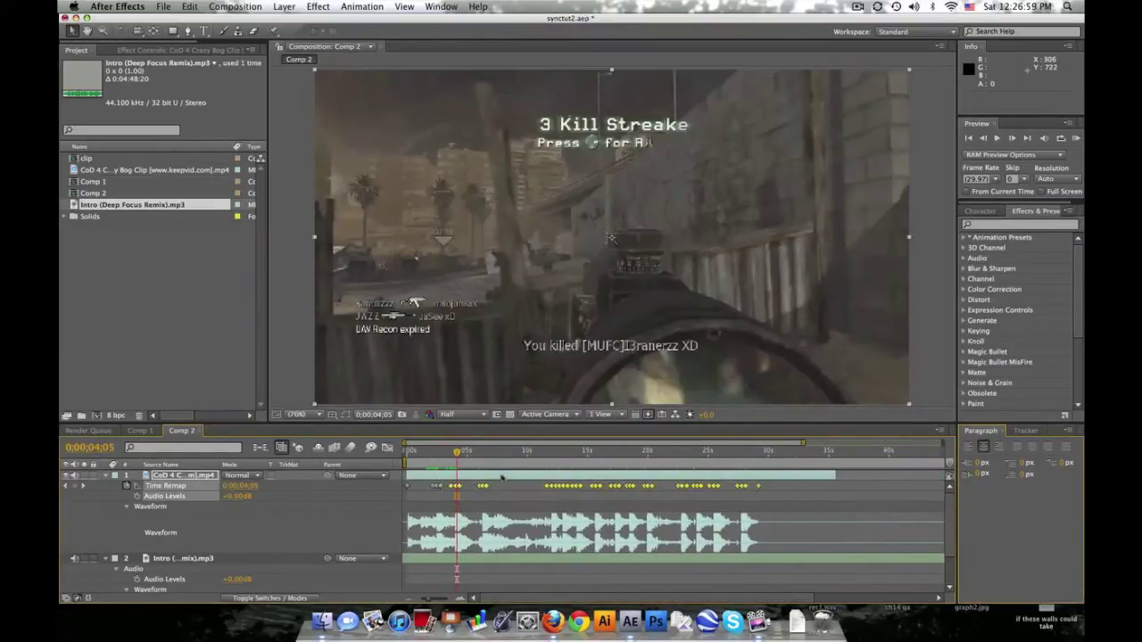
left_click_drag(801, 443, 479, 443)
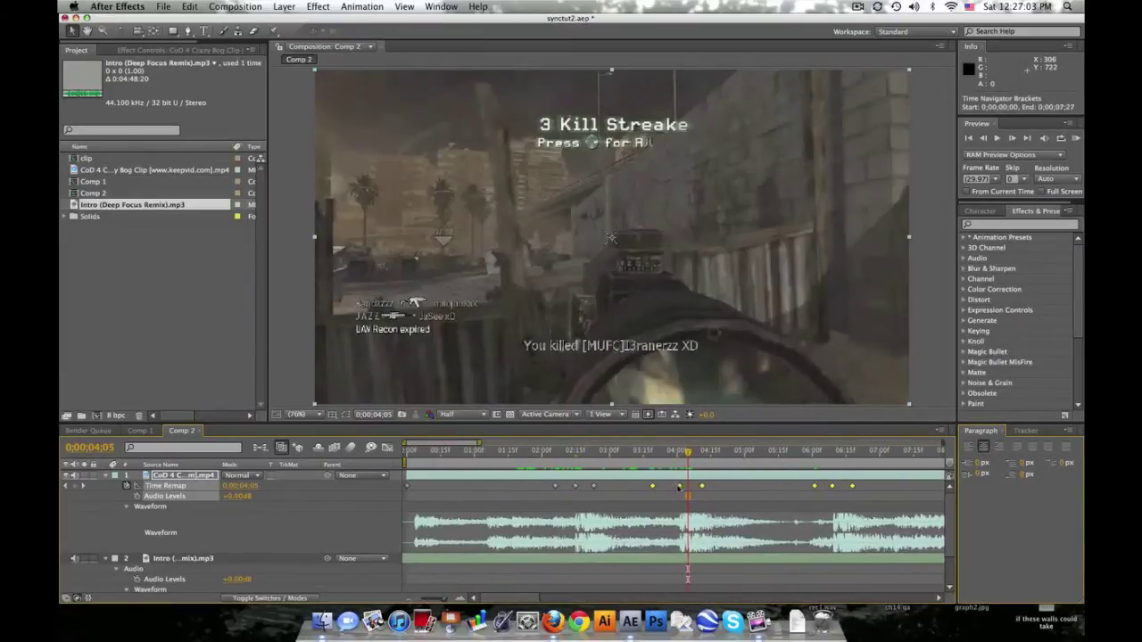
left_click_drag(679, 486, 688, 486)
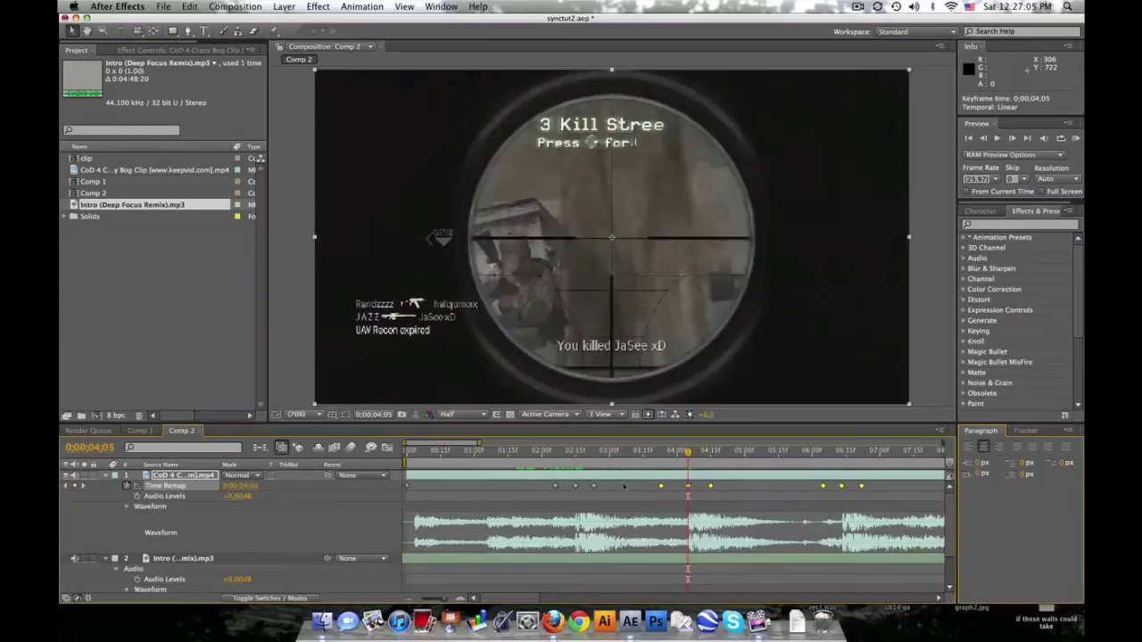
- Shift the time remap keyframes from the third gunshot onward together, aligning its middle keyframe with the music beat at 0;00;05;27
left_click_drag(479, 444, 736, 443)
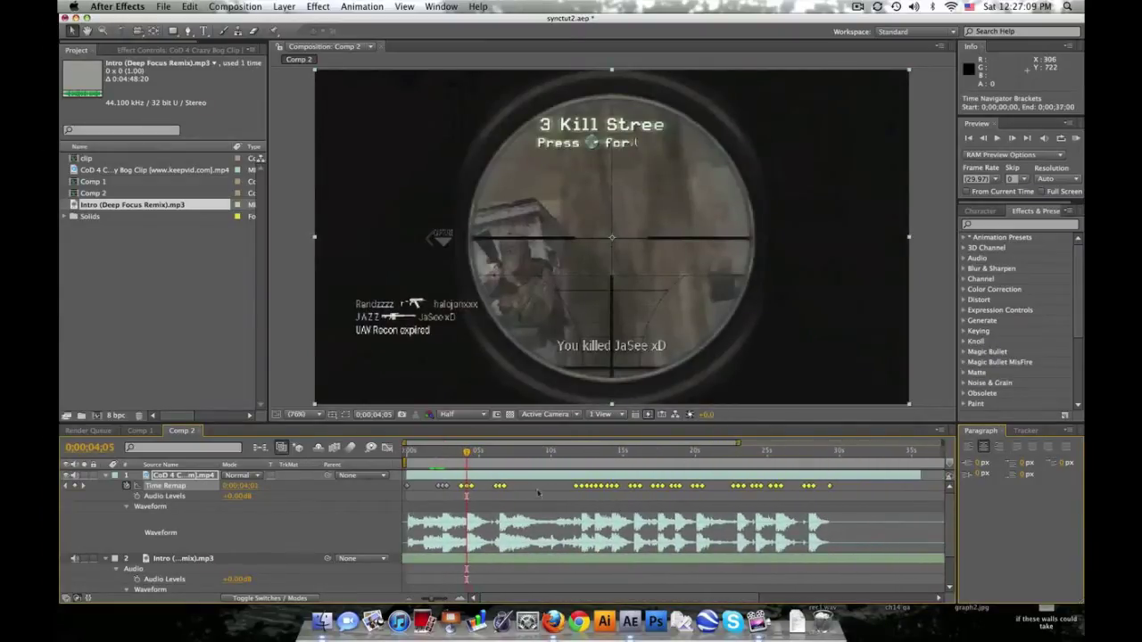
left_click_drag(492, 496, 871, 484)
left_click_drag(737, 451, 509, 450)
scroll(951, 528, "down", 2)
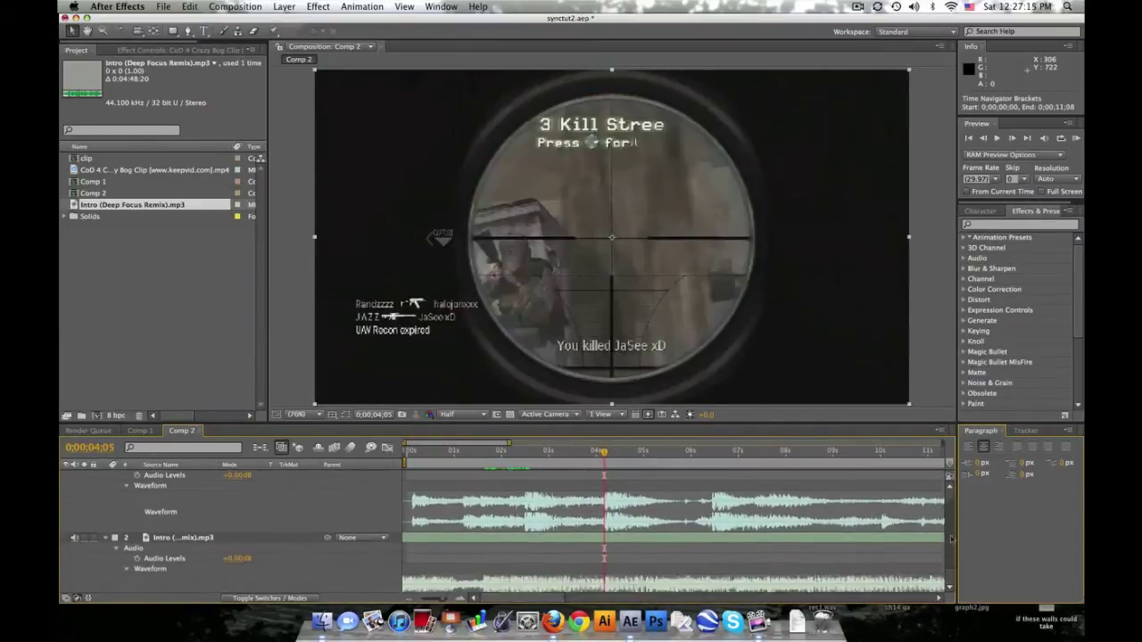
left_click_drag(510, 444, 468, 443)
scroll(516, 580, "right", 3)
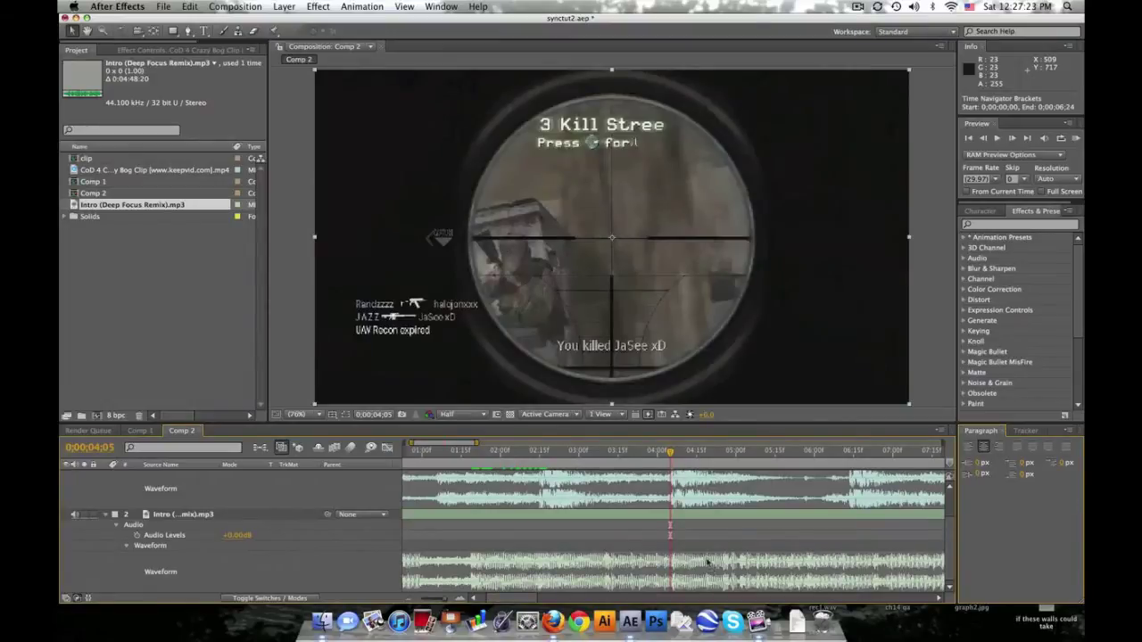
left_click(807, 451)
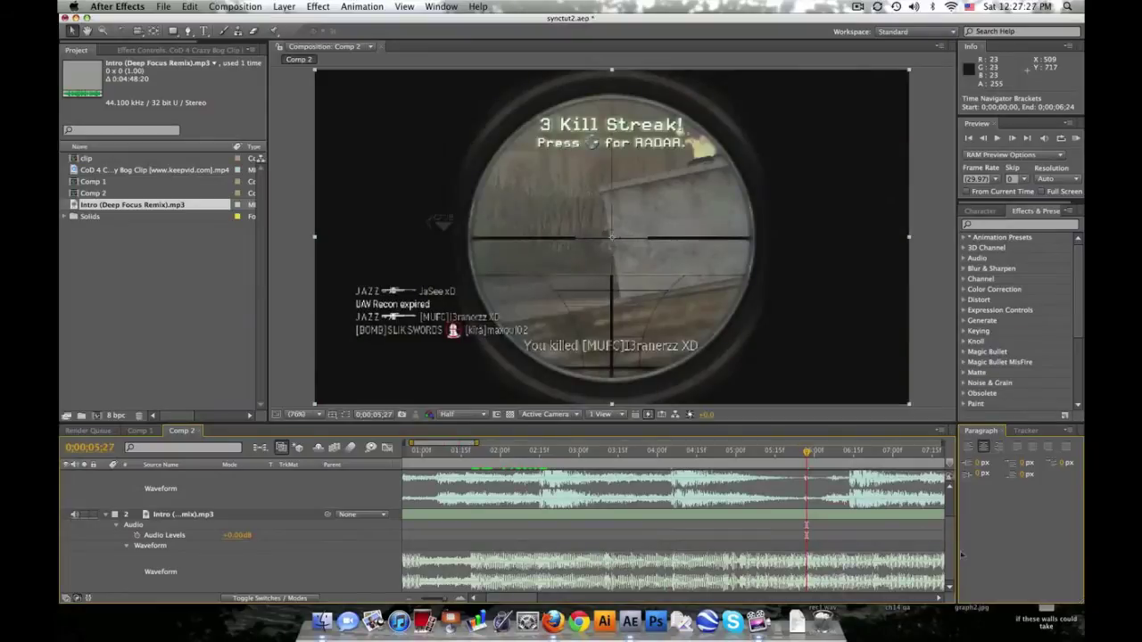
scroll(950, 535, "up", 3)
left_click_drag(849, 486, 808, 492)
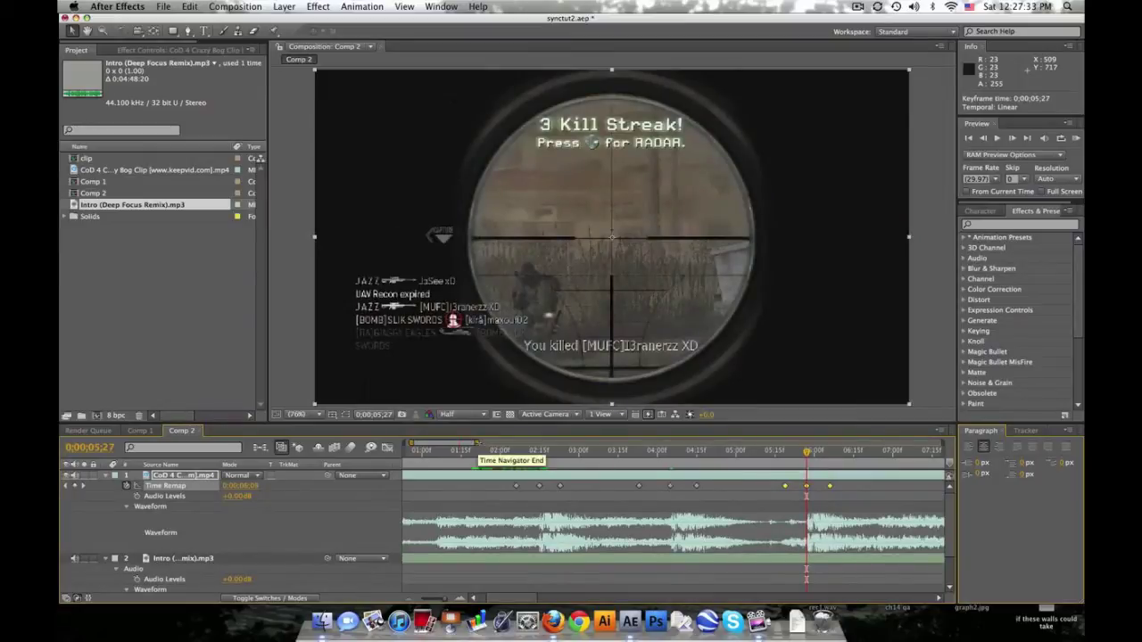
- Shift the keyframes from the fourth gunshot onward earlier as one group, aligning its middle keyframe with the beat at 0;00;07;18
left_click_drag(479, 444, 838, 443)
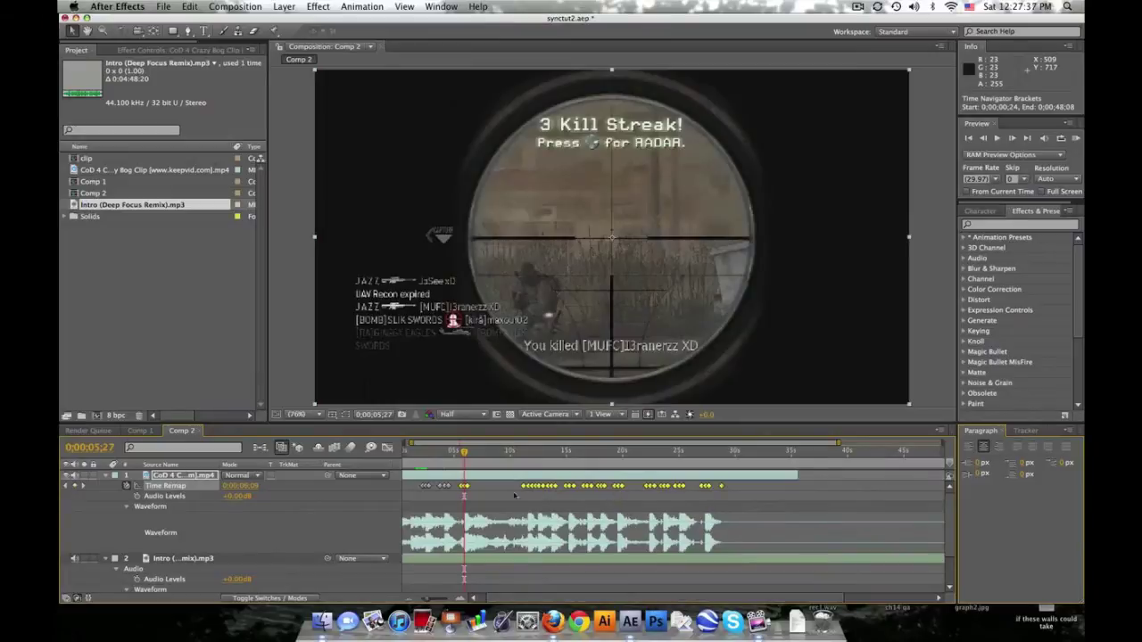
left_click_drag(512, 481, 751, 486)
left_click_drag(838, 443, 486, 444)
left_click_drag(949, 526, 950, 535)
scroll(949, 536, "down", 2)
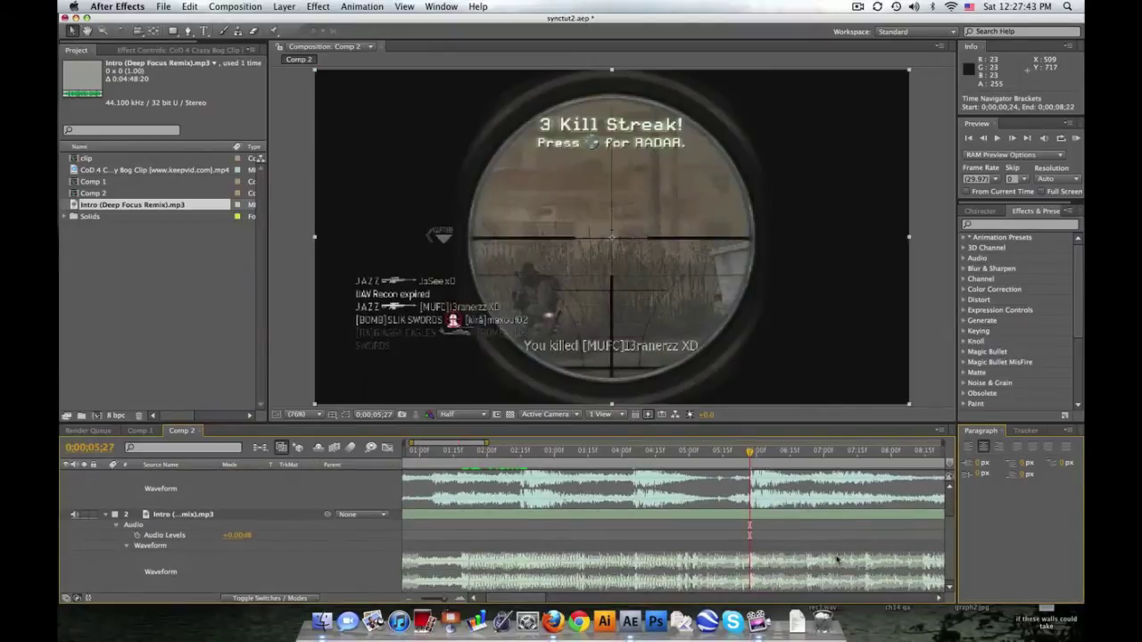
left_click(864, 453)
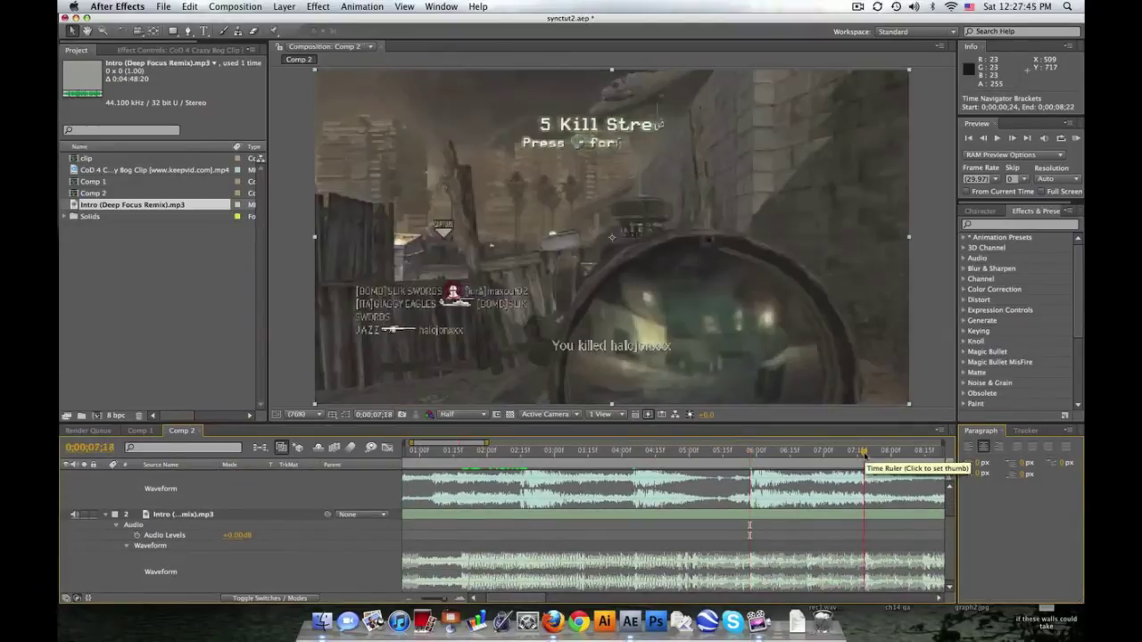
scroll(947, 548, "up", 2)
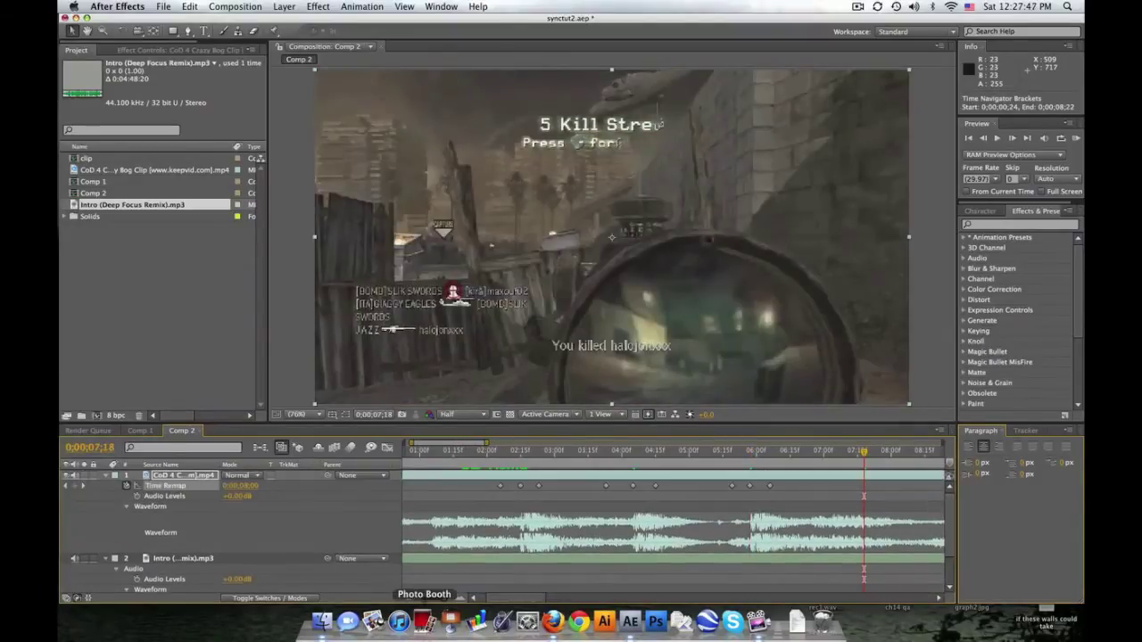
left_click_drag(489, 598, 513, 597)
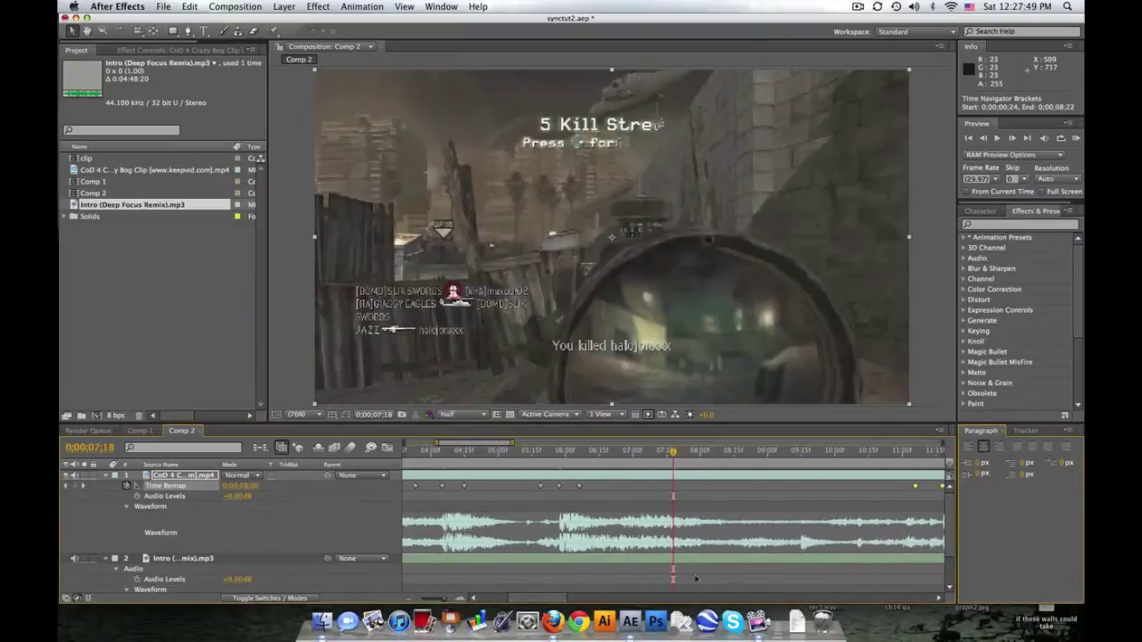
scroll(905, 486, "right", 2)
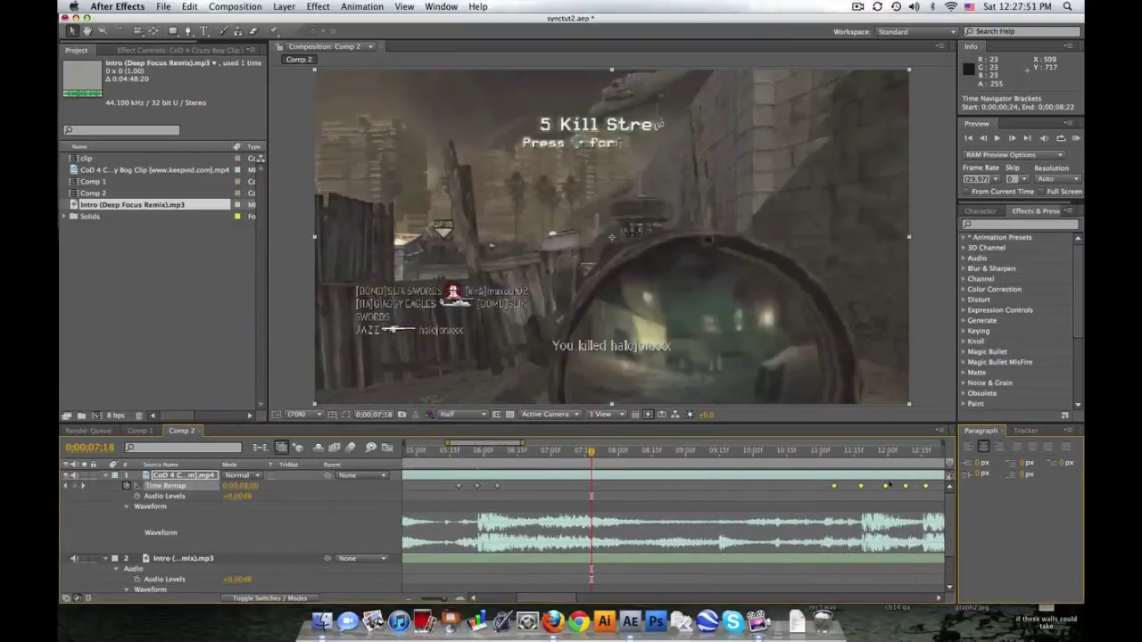
left_click_drag(861, 487, 591, 488)
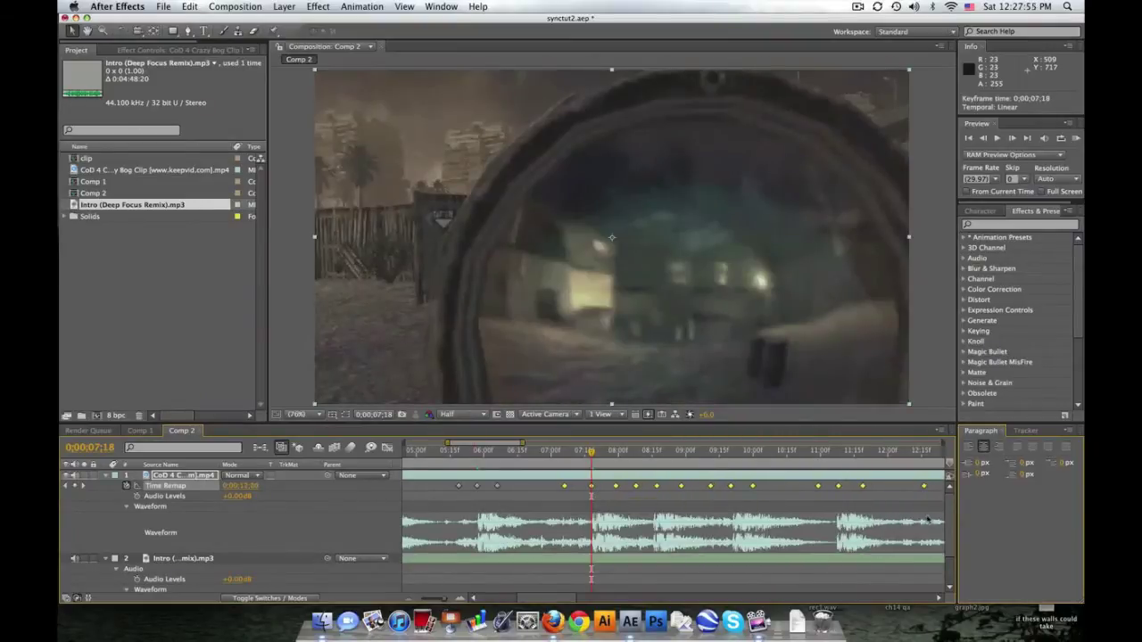
- Play the music up to the beat at 0;00;09;10 and shift the keyframes from the fifth gunshot onward so its middle keyframe matches
scroll(933, 522, "down", 2)
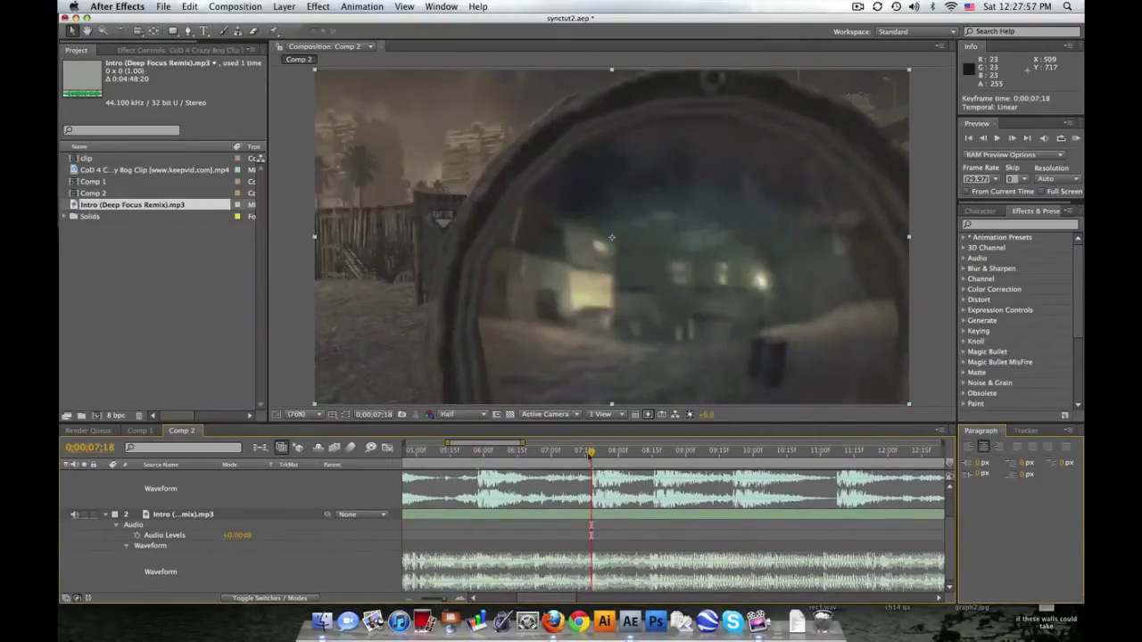
key("space")
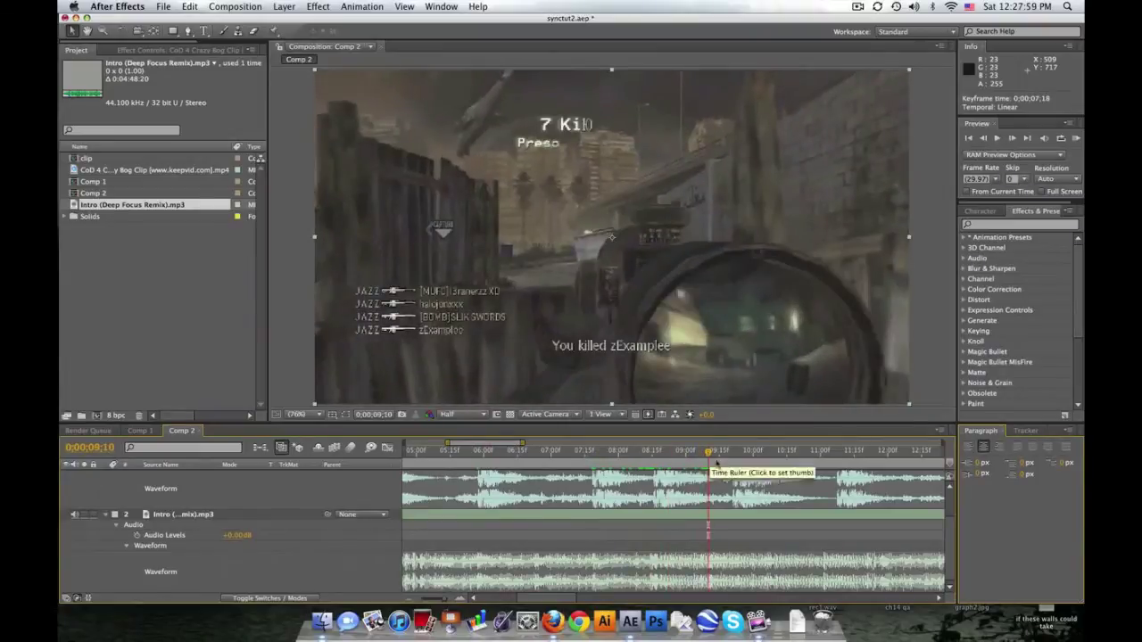
scroll(821, 499, "up", 2)
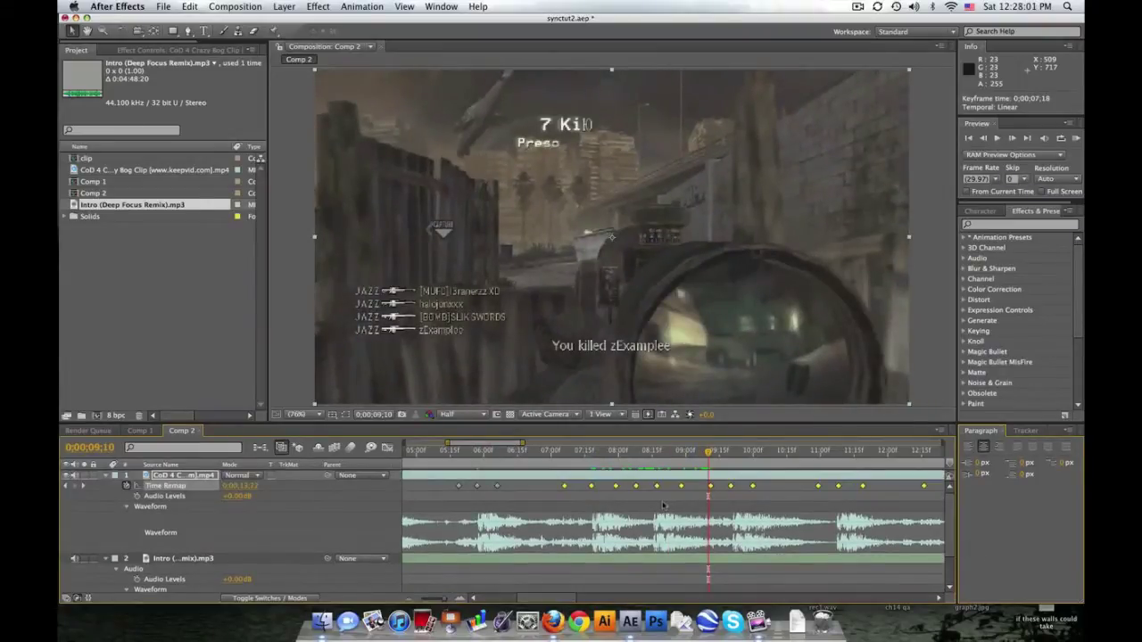
left_click(635, 494)
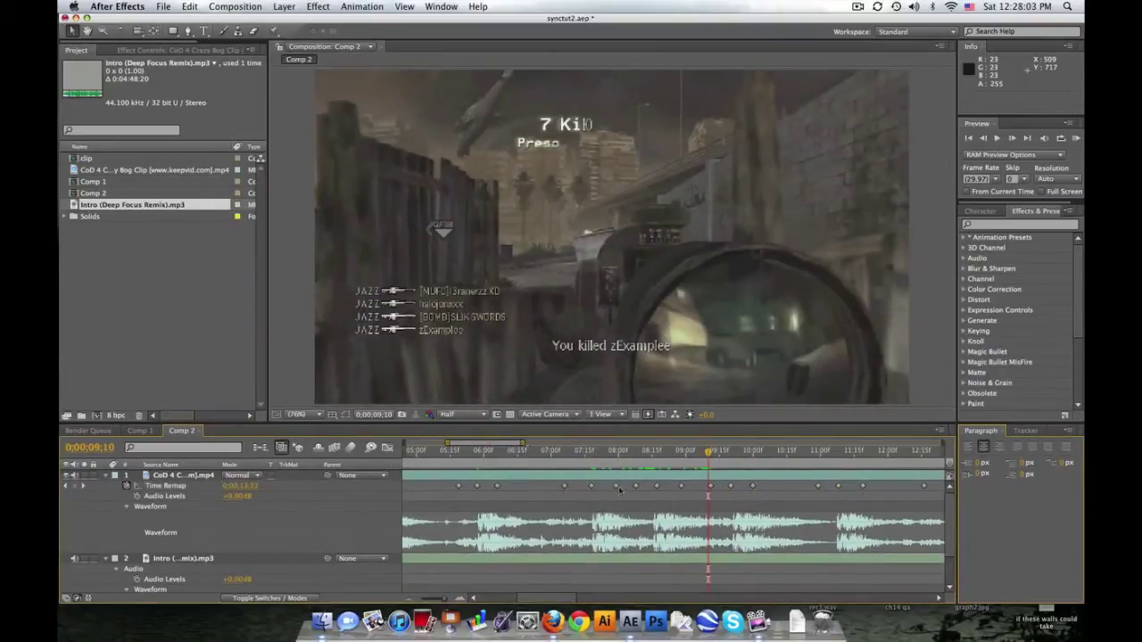
left_click_drag(631, 491, 691, 483)
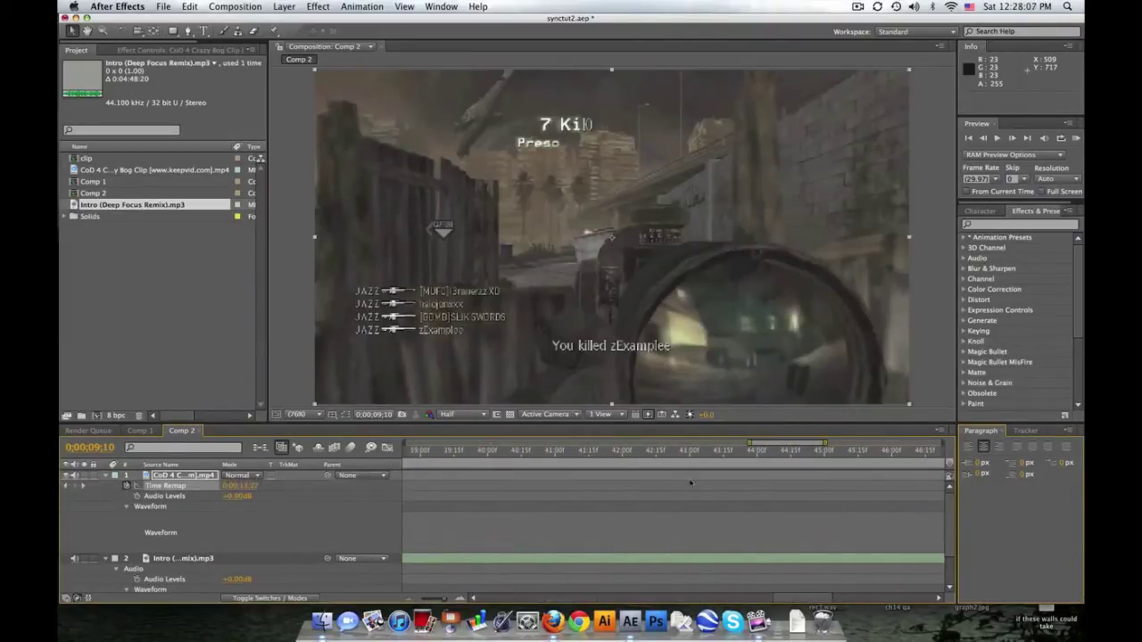
left_click_drag(769, 449, 475, 452)
left_click_drag(587, 486, 638, 487)
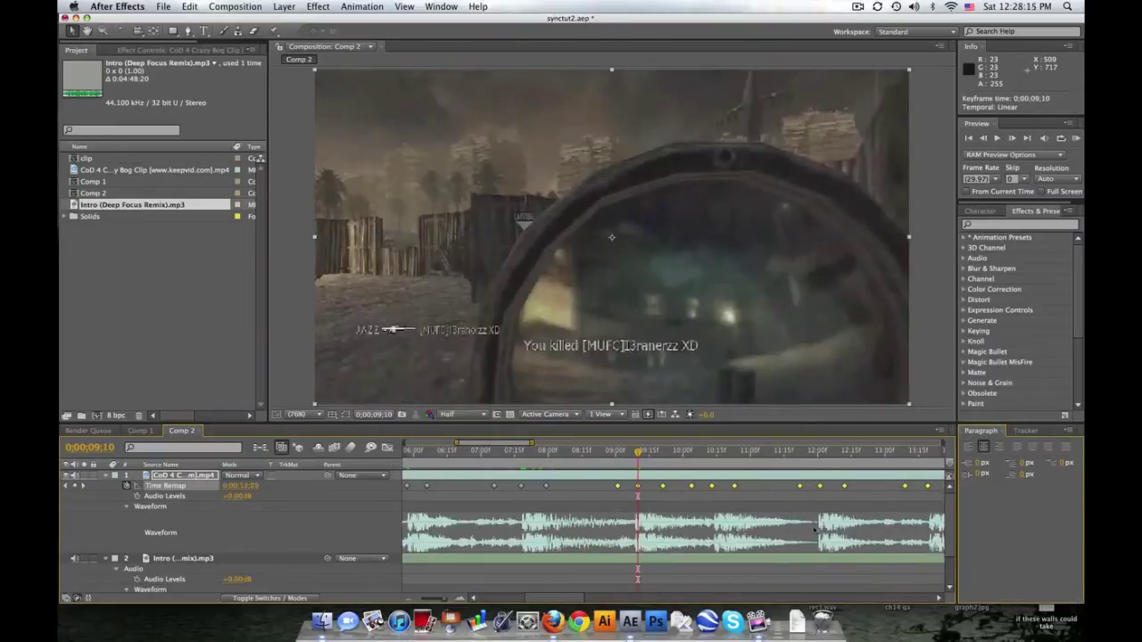
- Find the next music beat at 0;00;11;01 and shift the keyframes from the sixth gunshot onward so its middle keyframe lands there
scroll(795, 551, "down", 2)
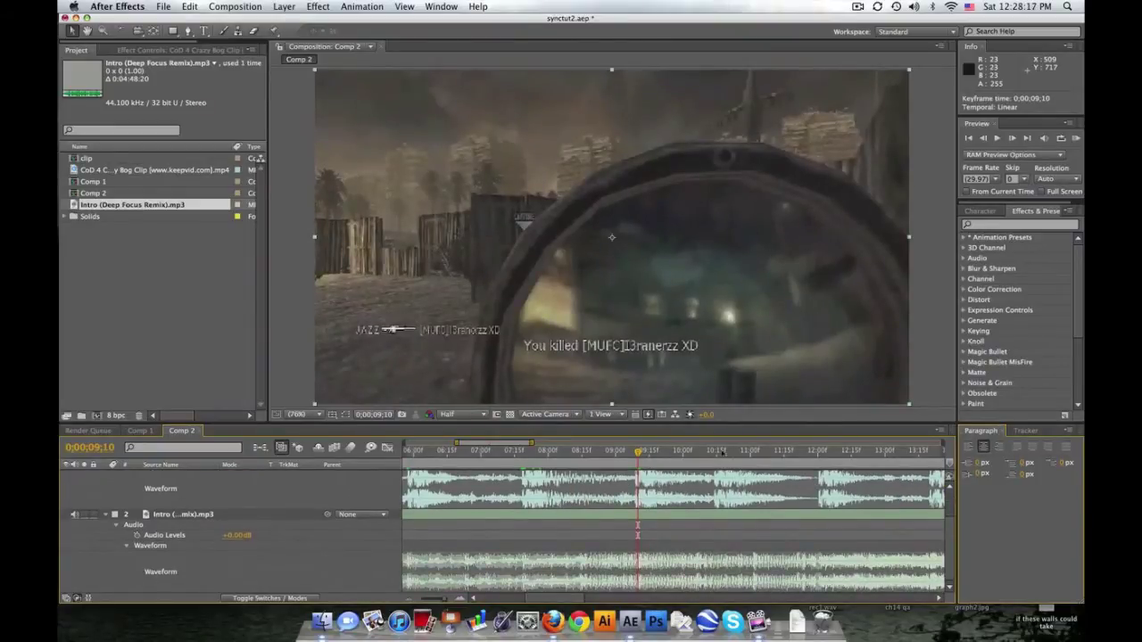
left_click(752, 451)
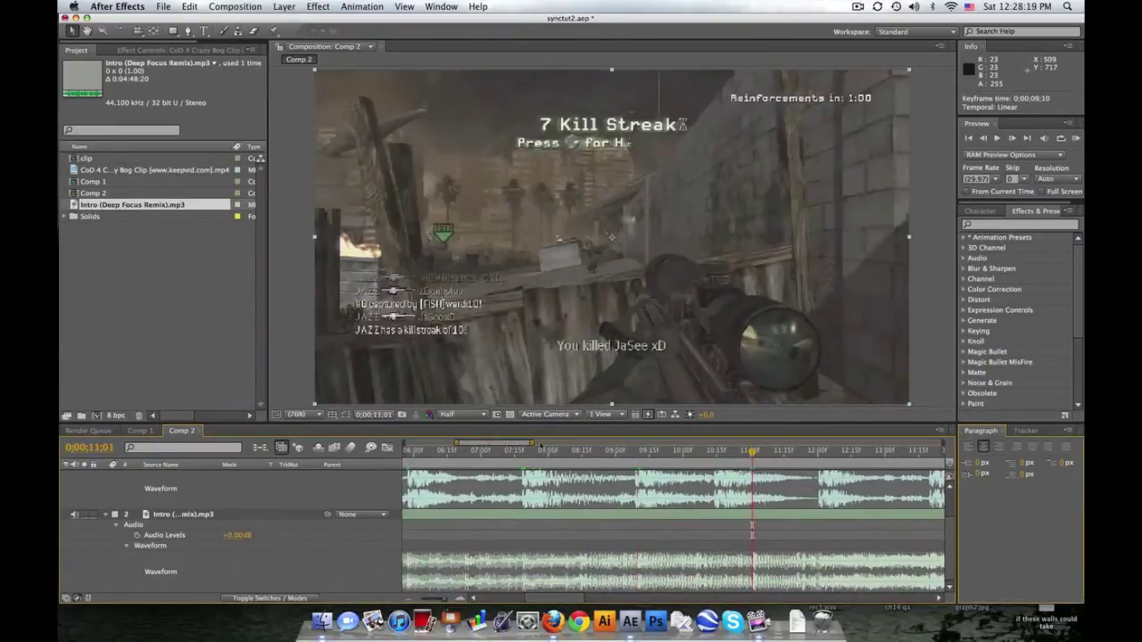
left_click_drag(533, 443, 607, 444)
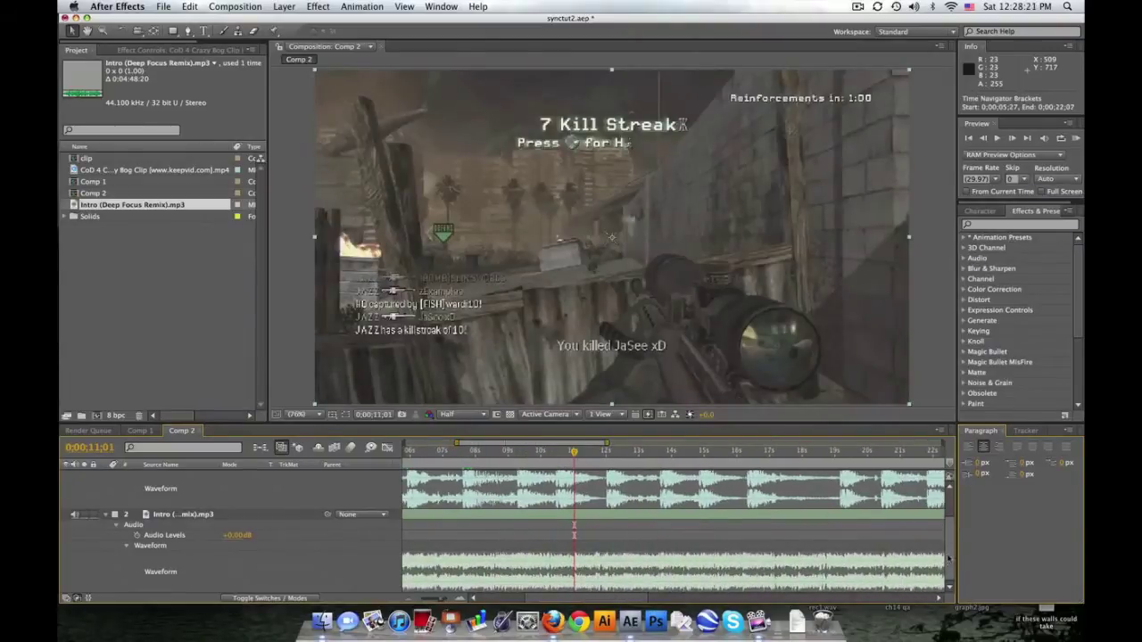
scroll(948, 528, "up", 2)
left_click(541, 494)
left_click_drag(541, 493, 778, 487)
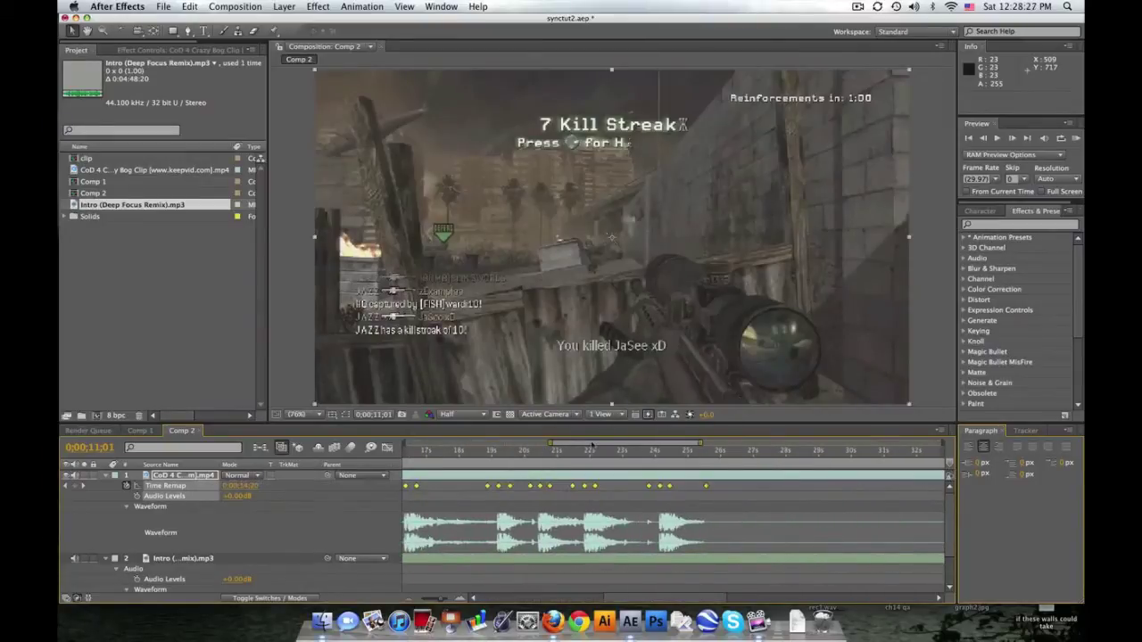
left_click_drag(592, 444, 503, 444)
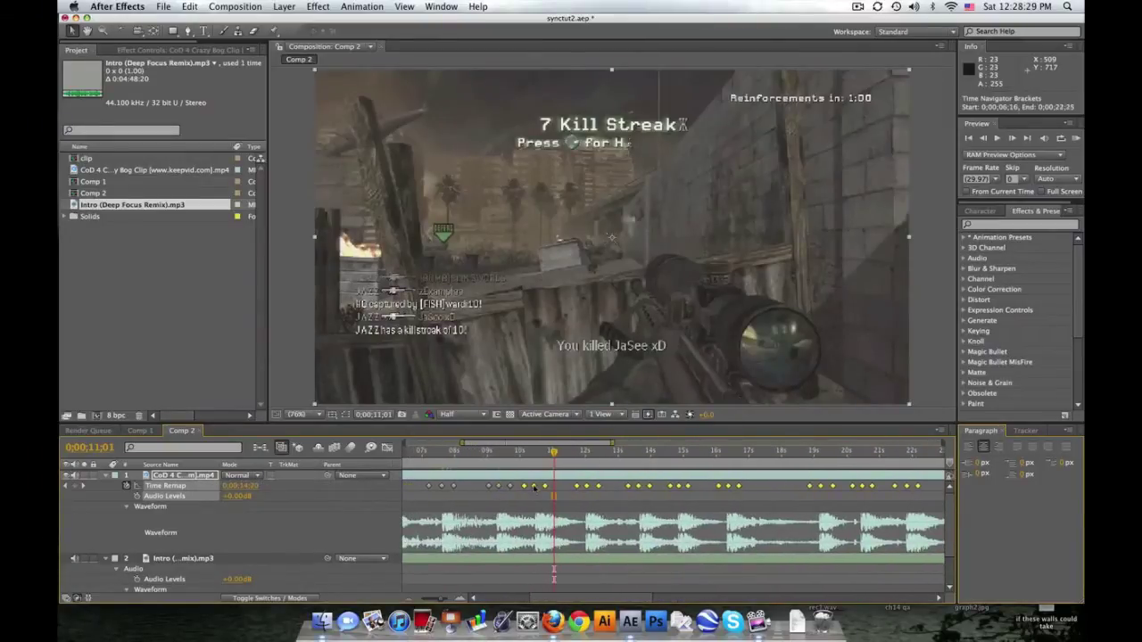
left_click_drag(534, 488, 555, 490)
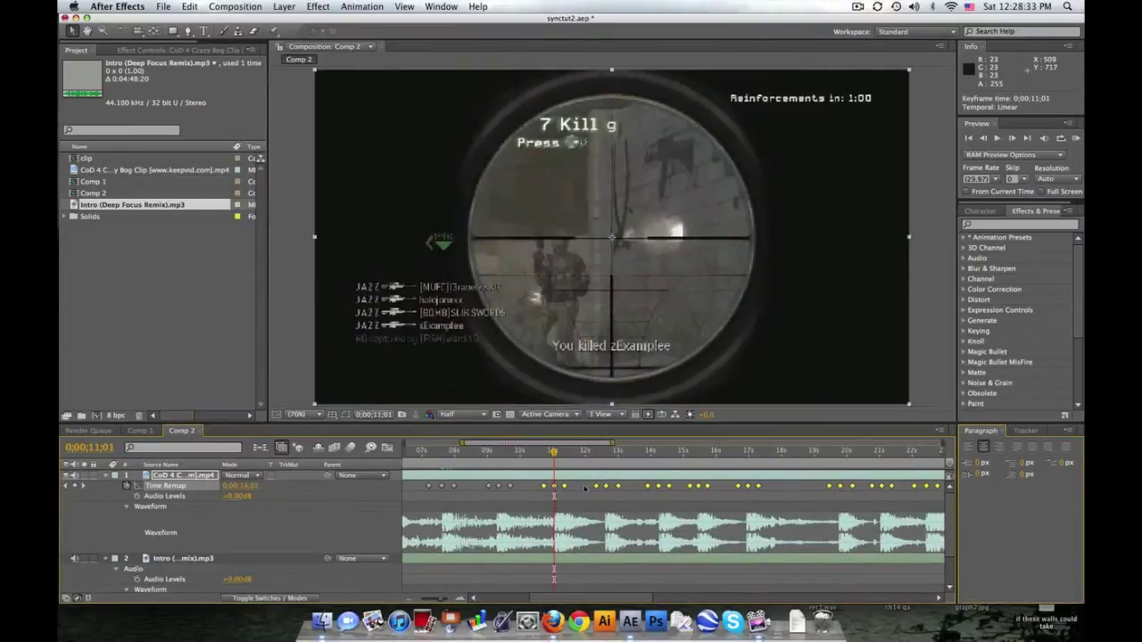
- Shift the time remap keyframes from the seventh gunshot onward as a group, placing its middle keyframe on the beat at 0;00;12;22
left_click(589, 492)
left_click_drag(589, 481, 902, 502)
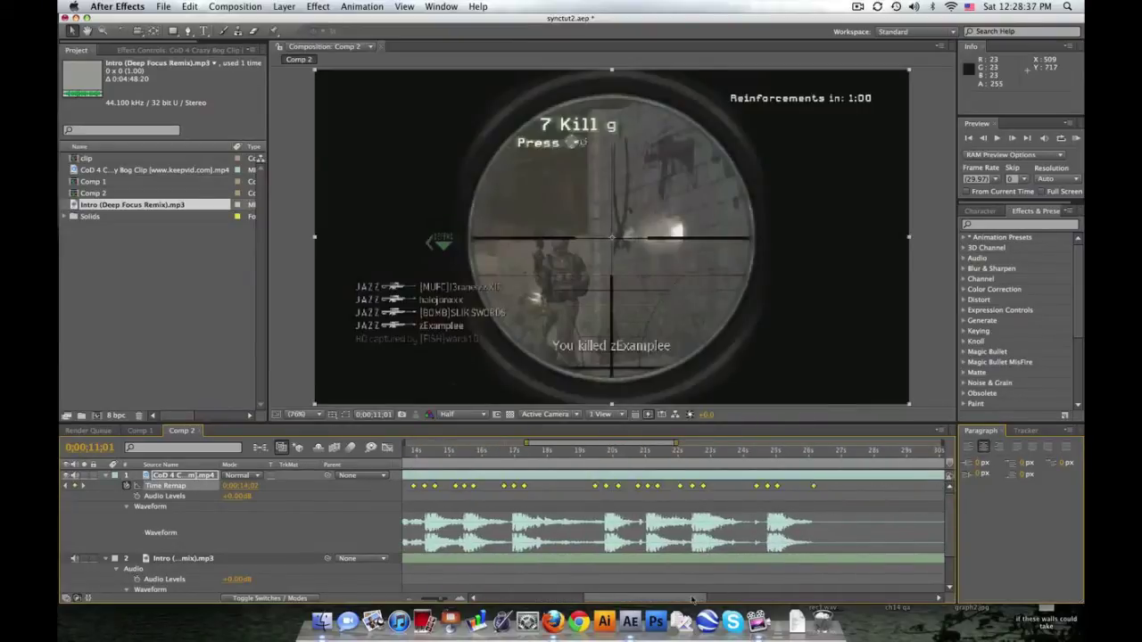
scroll(901, 502, "left", 5)
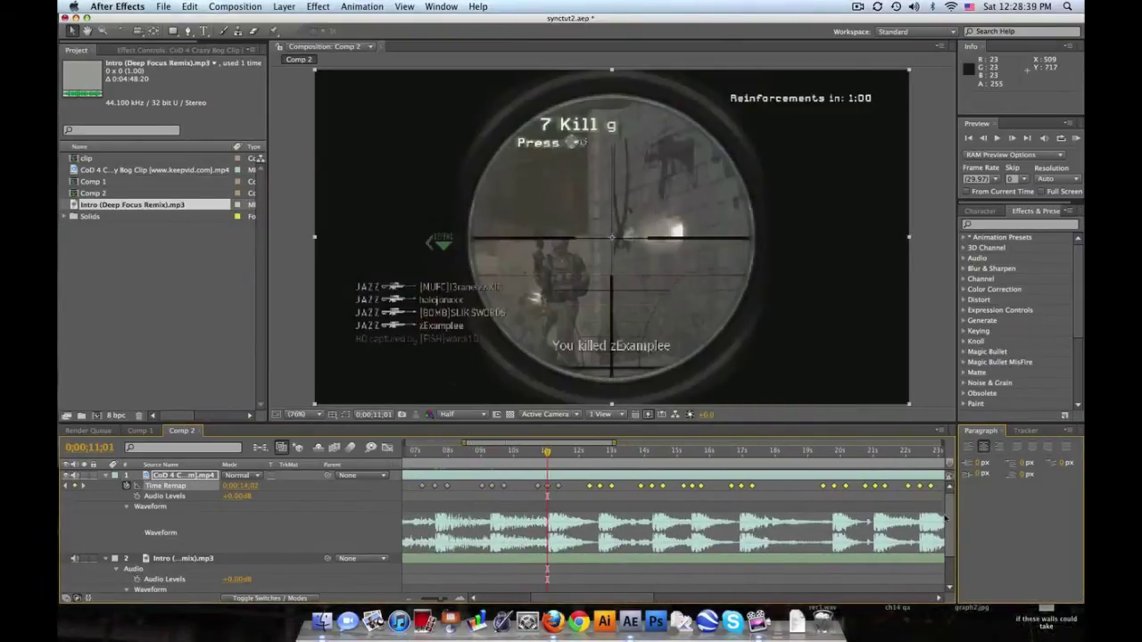
scroll(696, 474, "down", 3)
left_click_drag(612, 443, 544, 443)
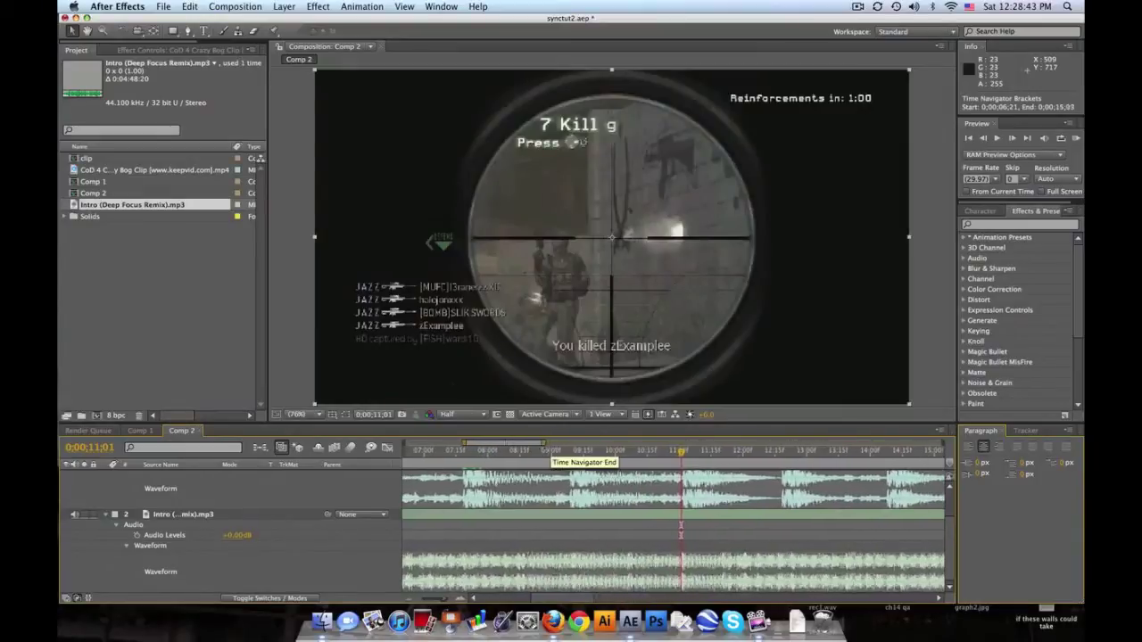
scroll(583, 601, "right", 3)
left_click_drag(583, 602, 587, 601)
left_click(743, 452)
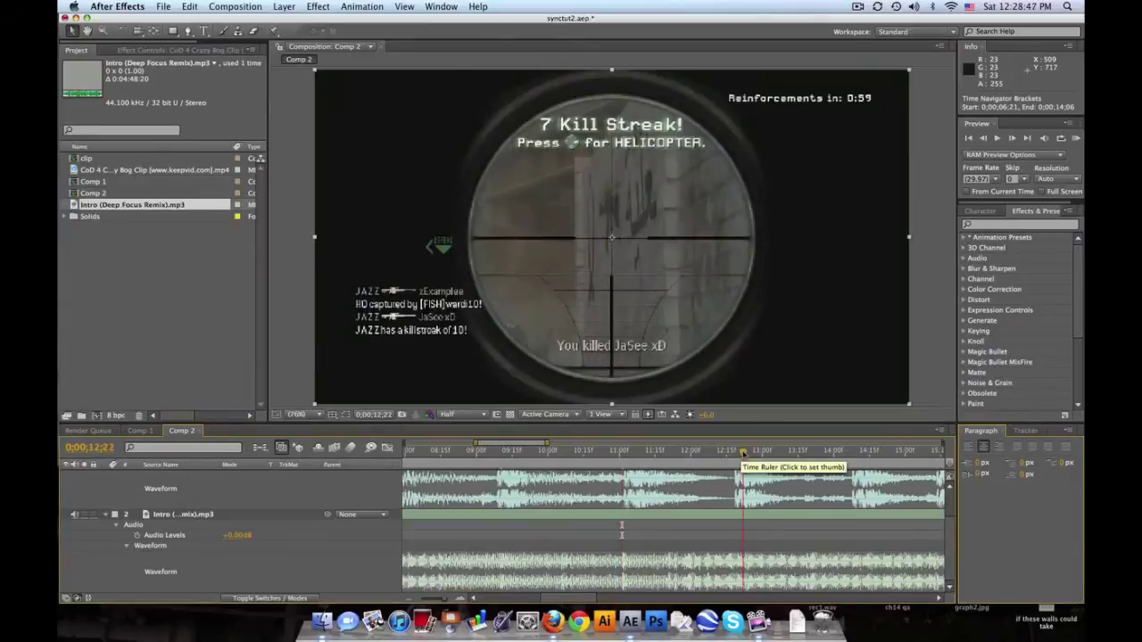
scroll(951, 526, "up", 2)
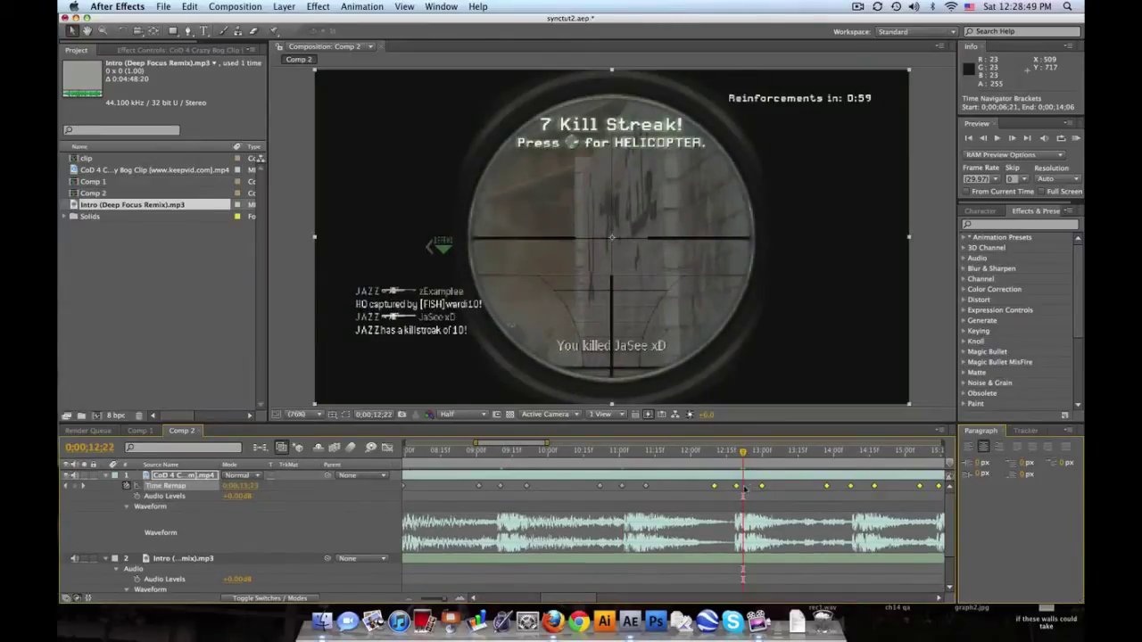
left_click_drag(737, 488, 744, 487)
- Find the music beat at 0;00;14;14 and shift the keyframes from the eighth gunshot onward so its middle keyframe lands there
left_click(781, 494)
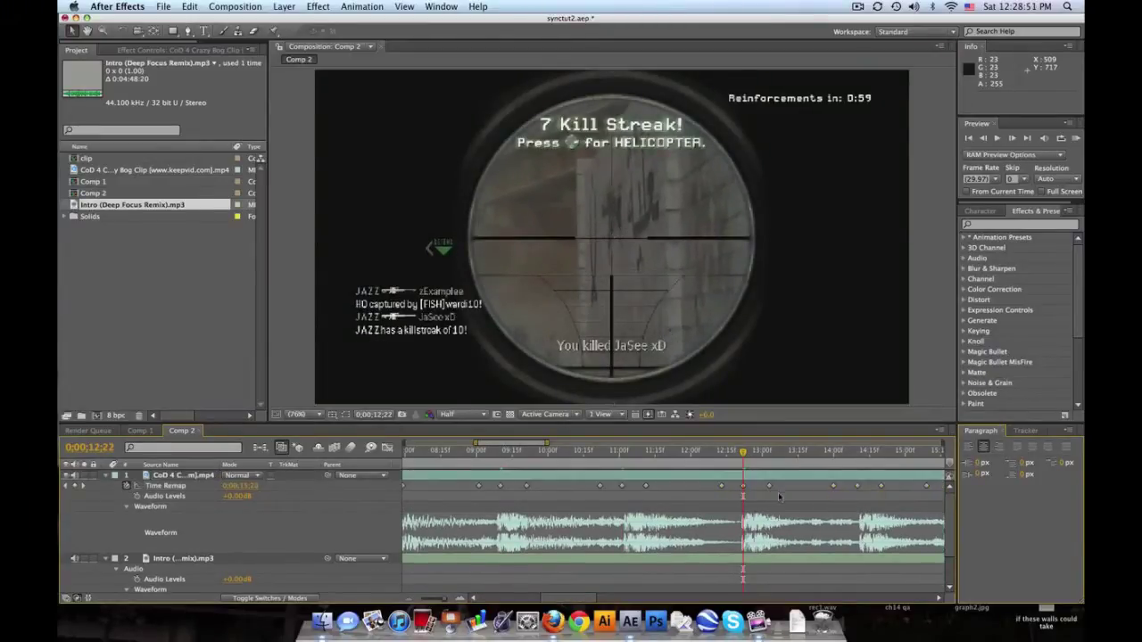
left_click_drag(572, 597, 590, 582)
left_click_drag(516, 491, 868, 486)
left_click_drag(678, 602, 568, 599)
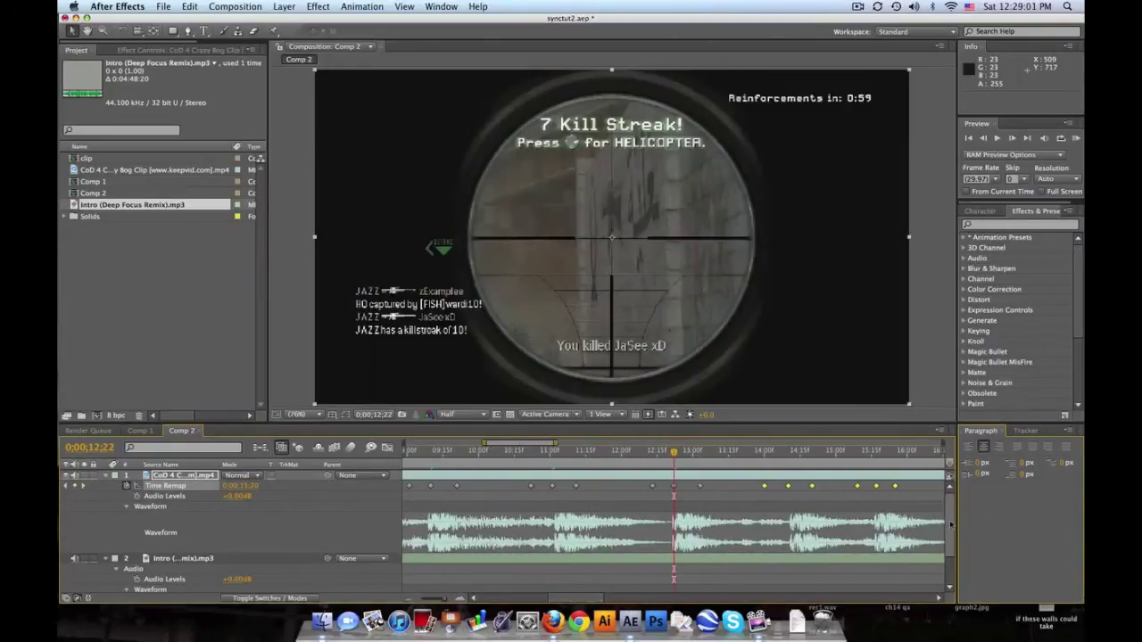
scroll(951, 524, "down", 2)
key("space")
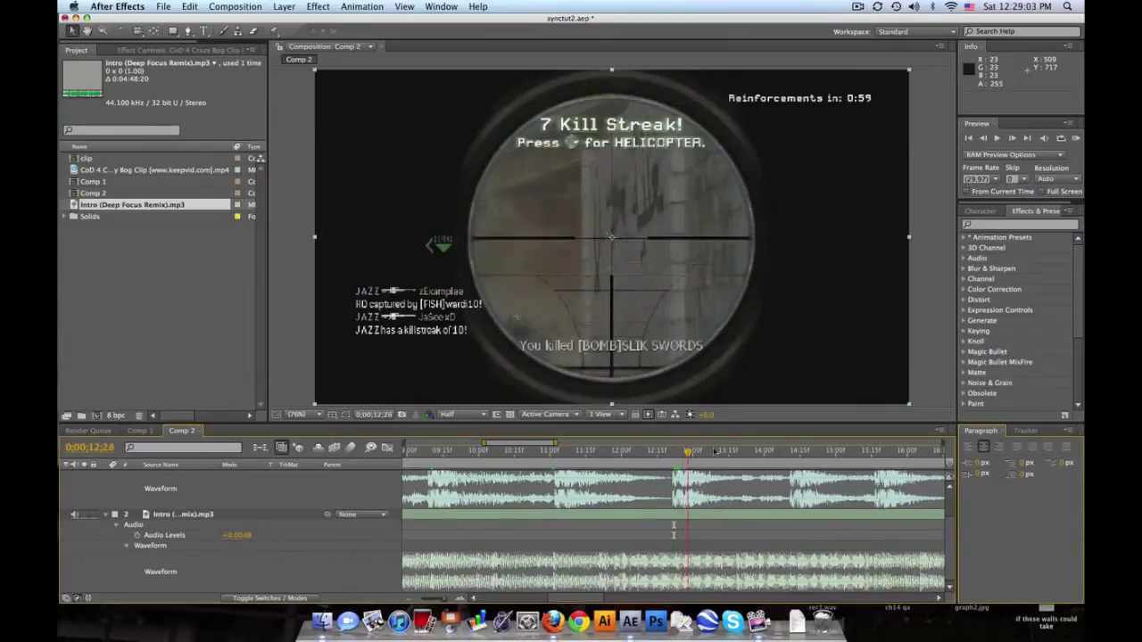
key("space")
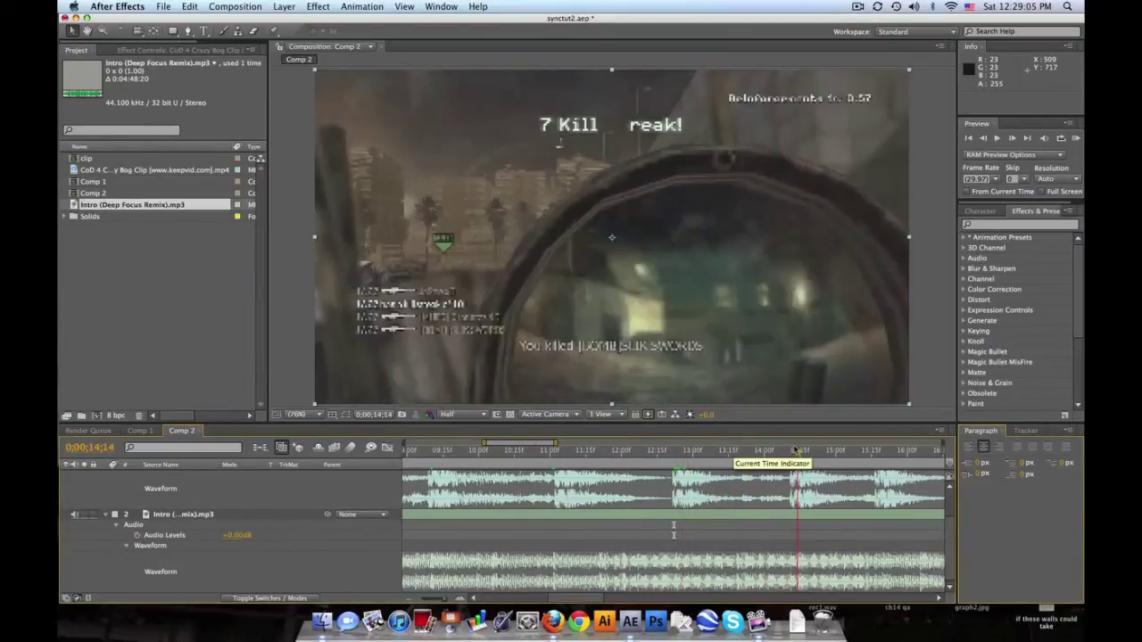
scroll(870, 506, "up", 2)
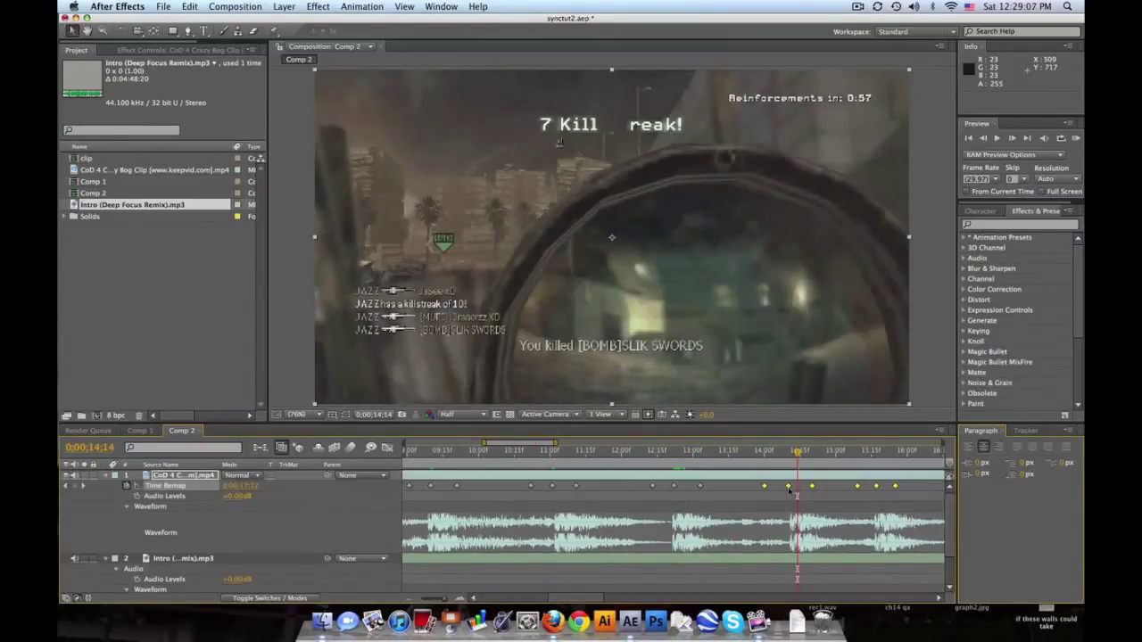
left_click_drag(789, 487, 797, 487)
scroll(587, 596, "right", 6)
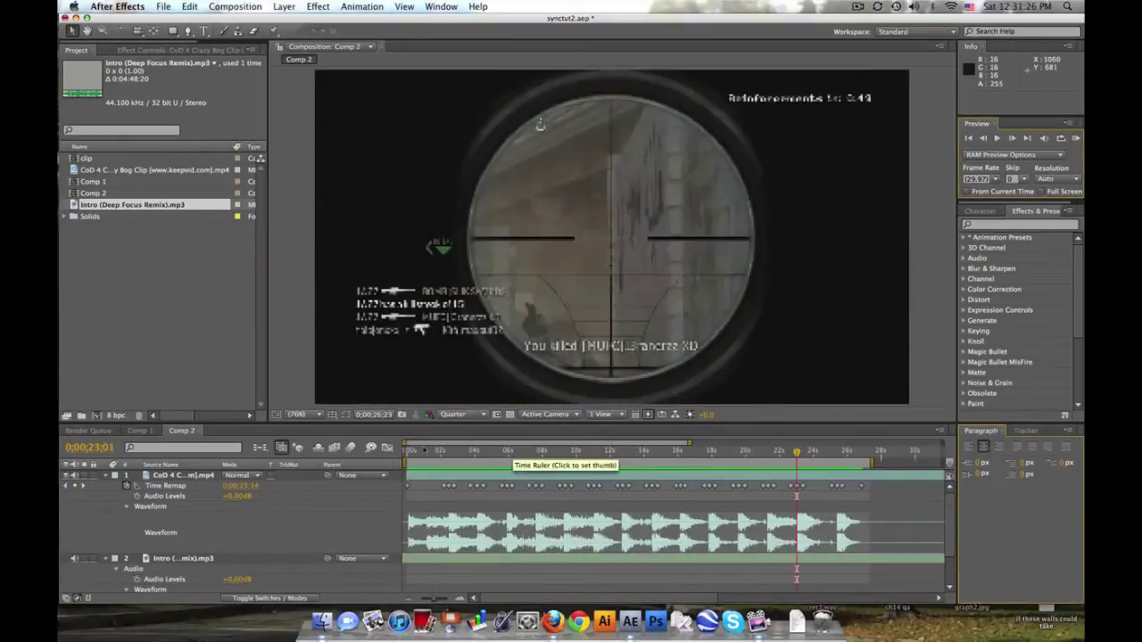
- Collapse the music waveform and RAM preview the whole synced composition from the start
left_click(407, 453)
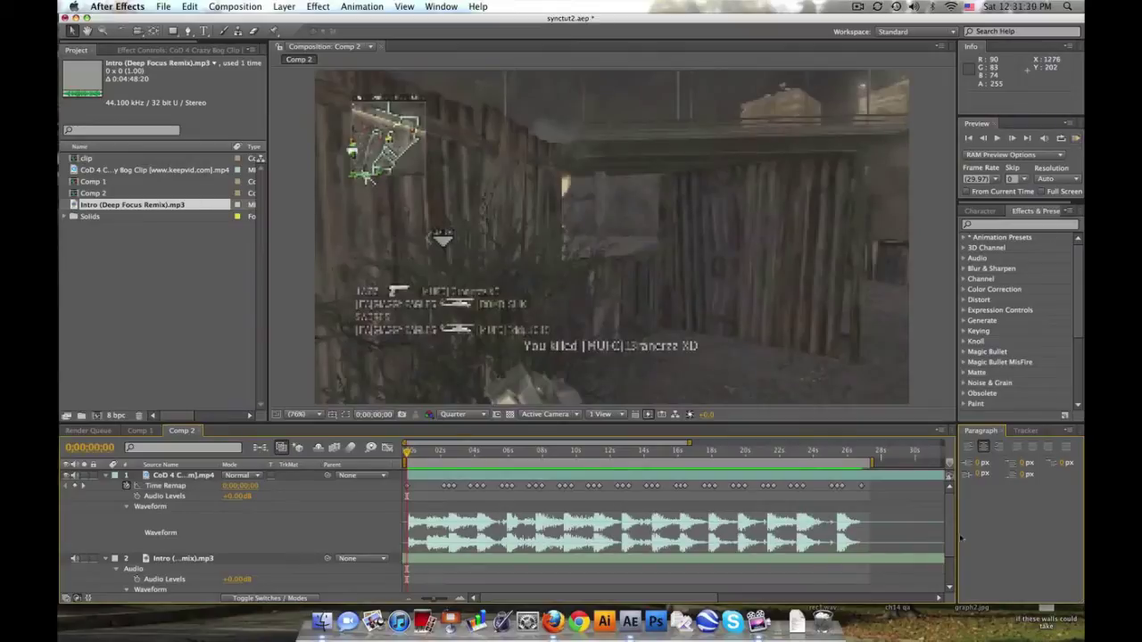
scroll(729, 571, "down", 2)
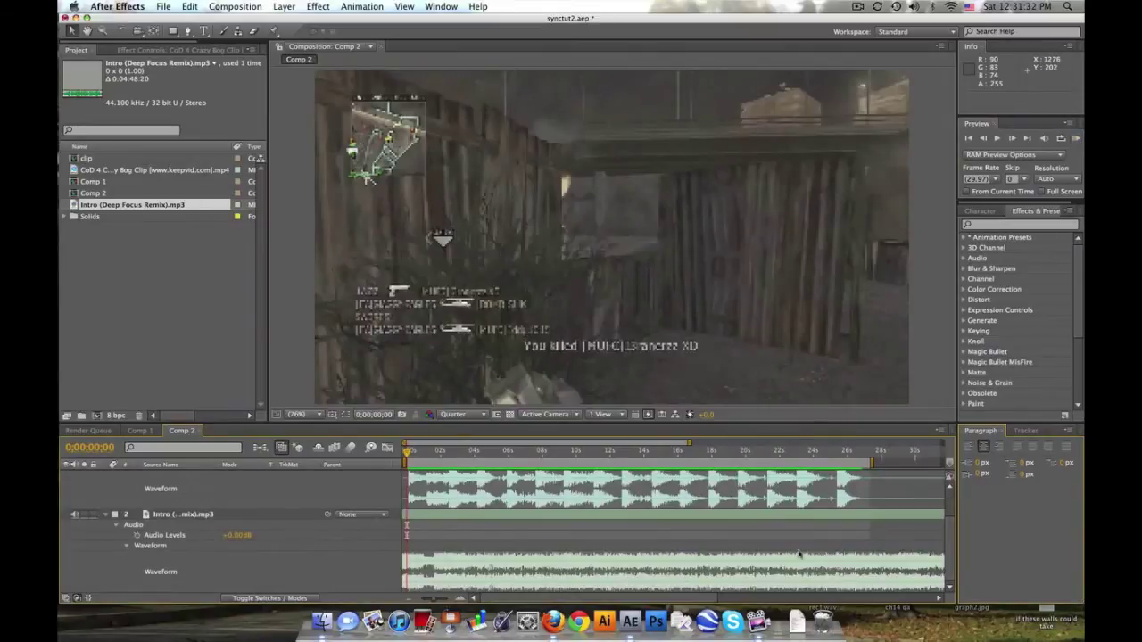
left_click(125, 547)
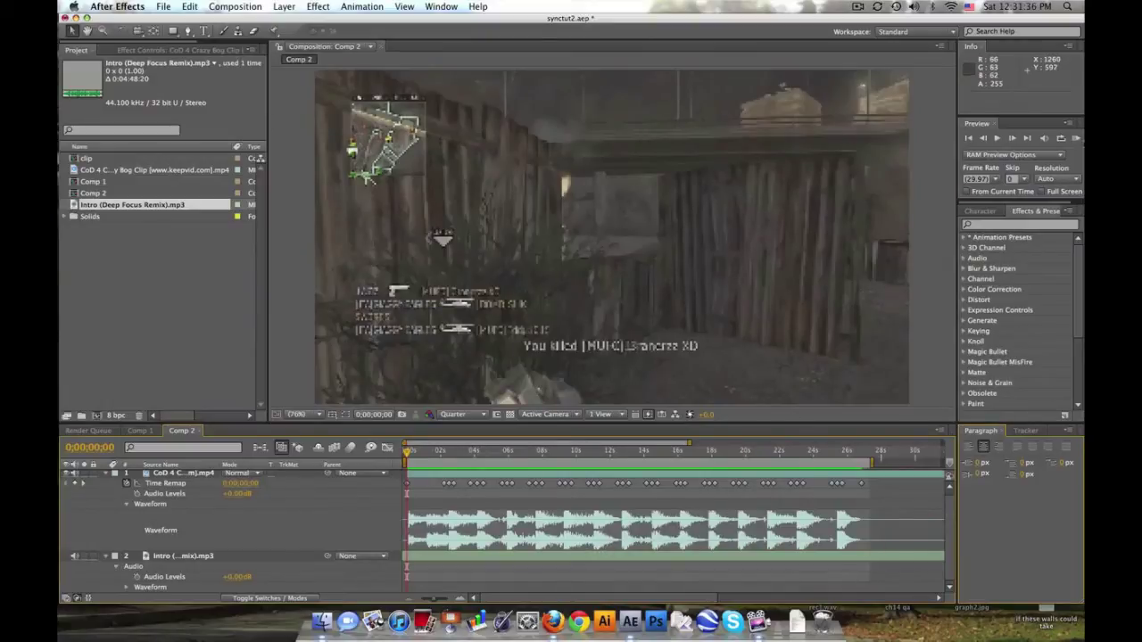
left_click(1077, 138)
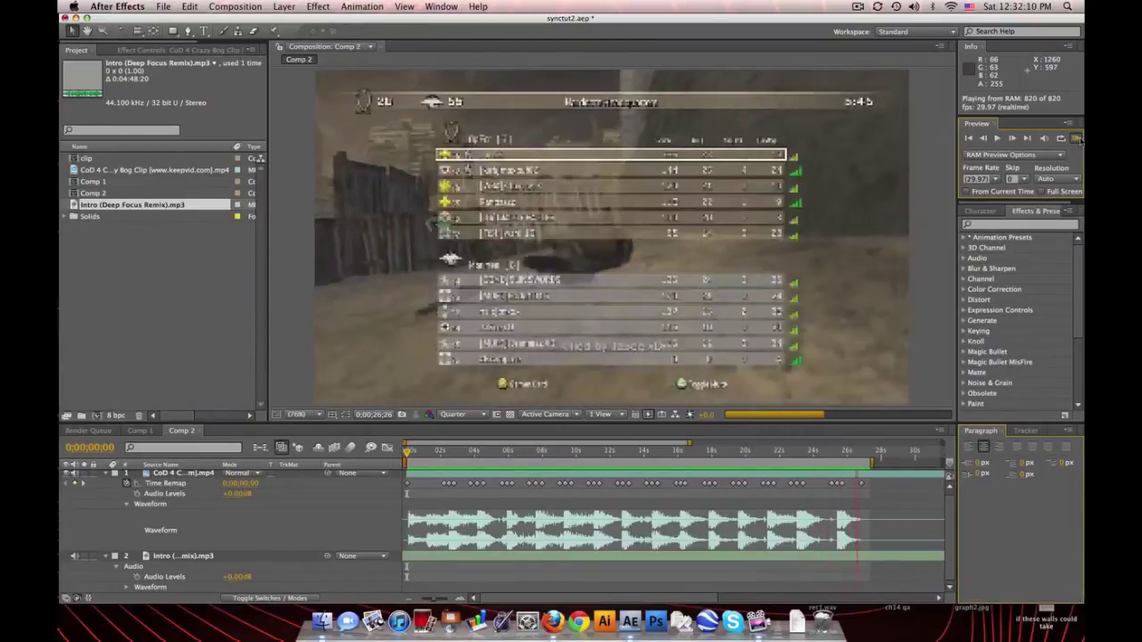
left_click(1077, 140)
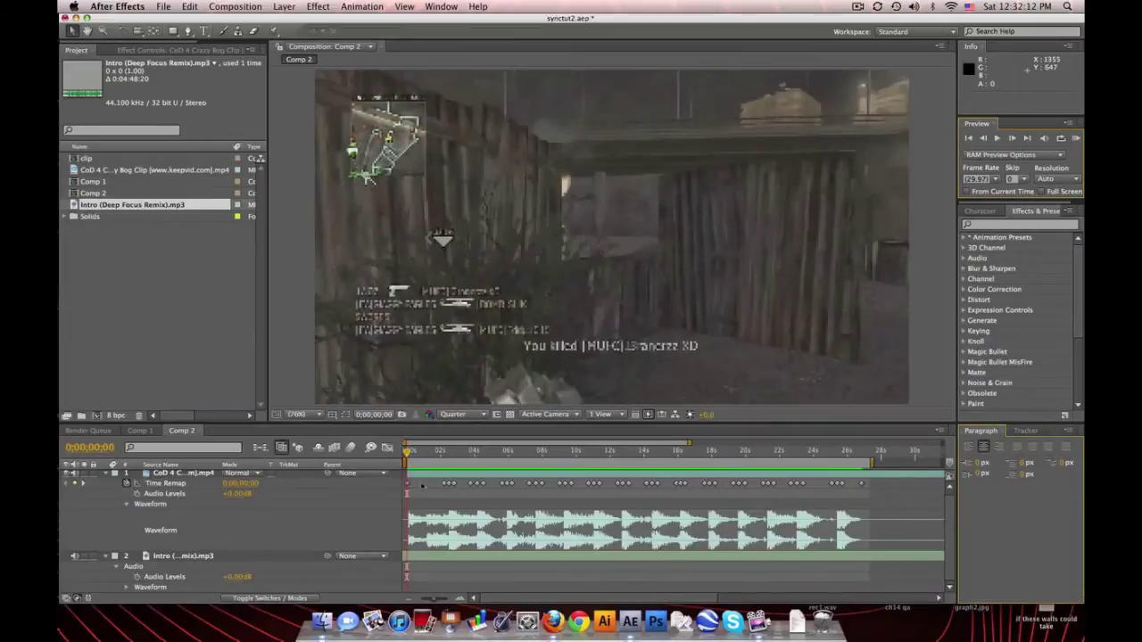
- Examine the music and clip waveforms side by side over the opening seconds, and collapse the music layer's properties
left_click(427, 453)
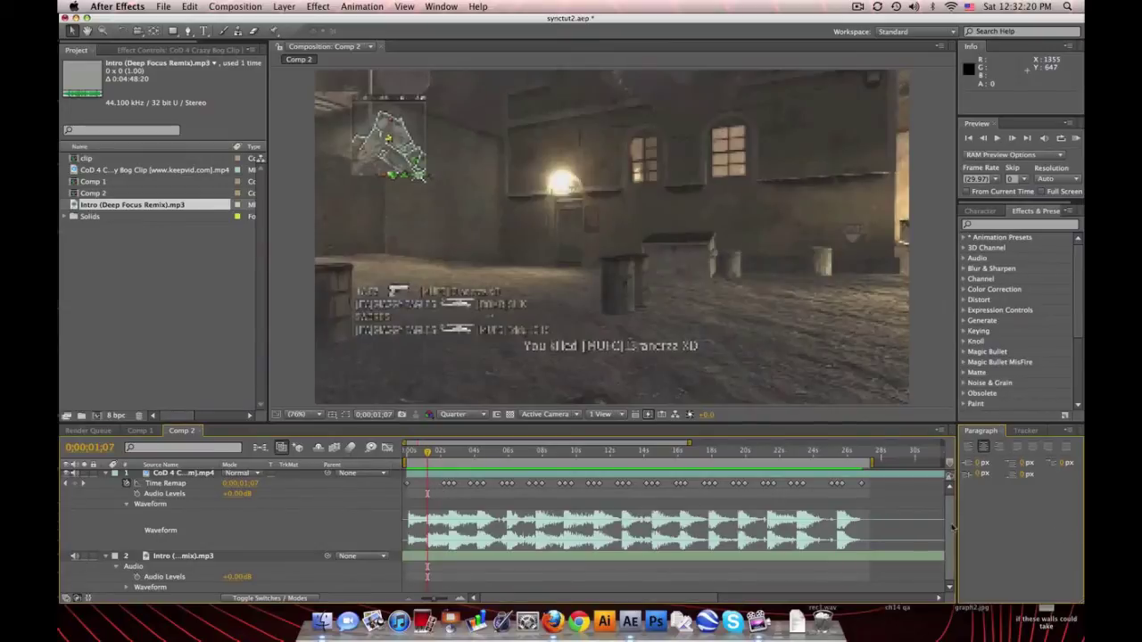
left_click(126, 588)
scroll(409, 563, "down", 2)
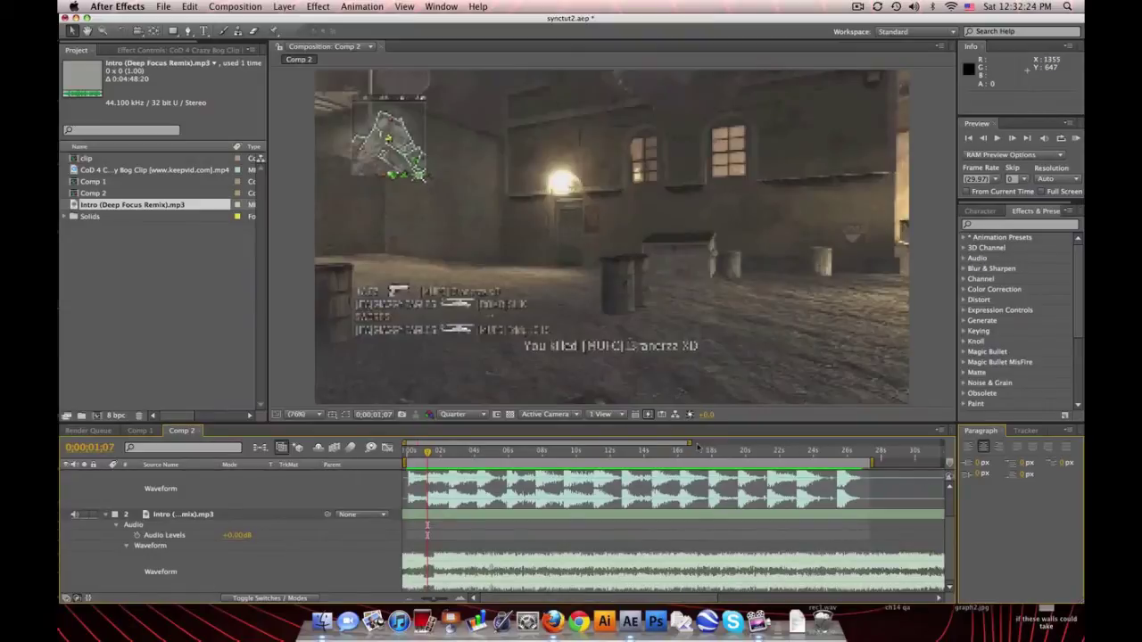
left_click_drag(687, 442, 466, 442)
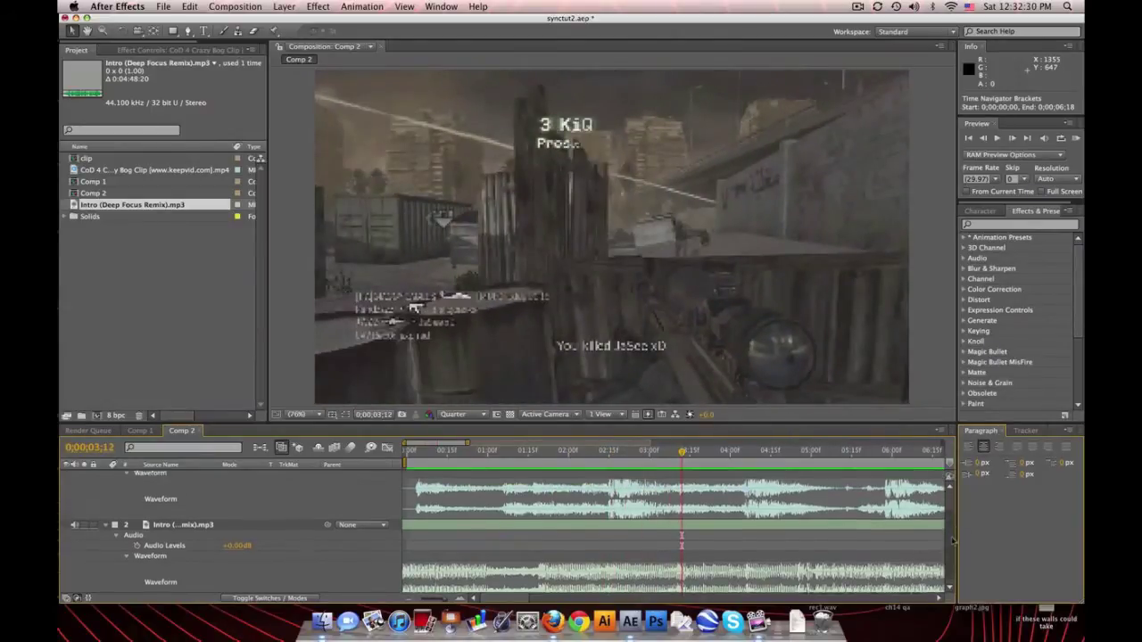
left_click(125, 545)
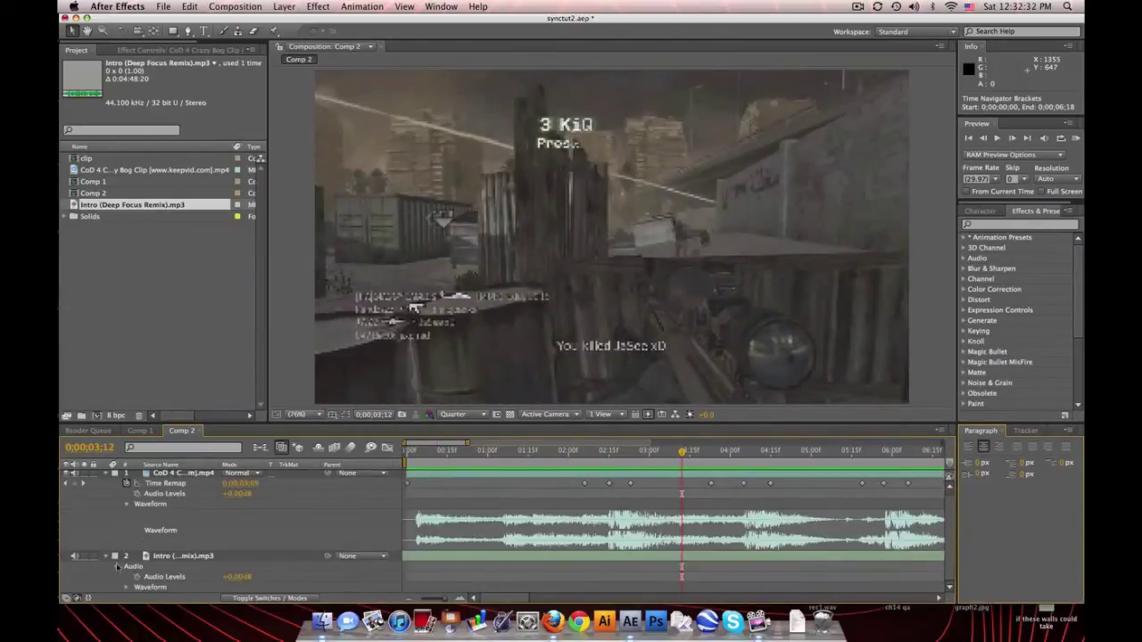
left_click(105, 559)
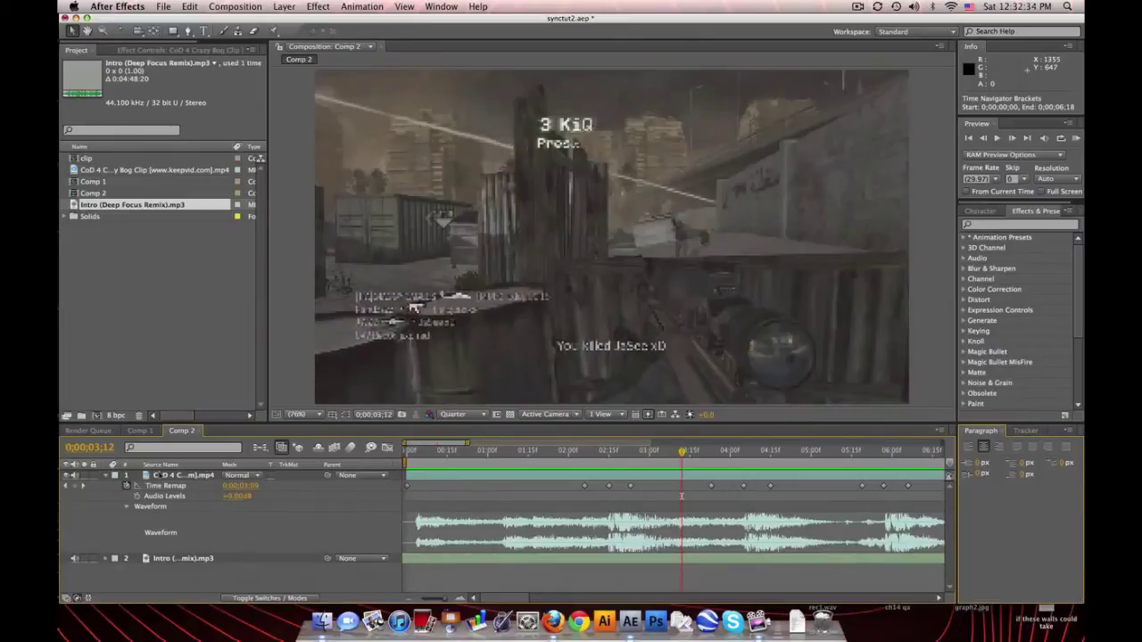
- Apply the Cinematic preset from Baker's CC to the CoD 4 clip and check the look across the timeline
left_click(157, 475)
left_click(1034, 226)
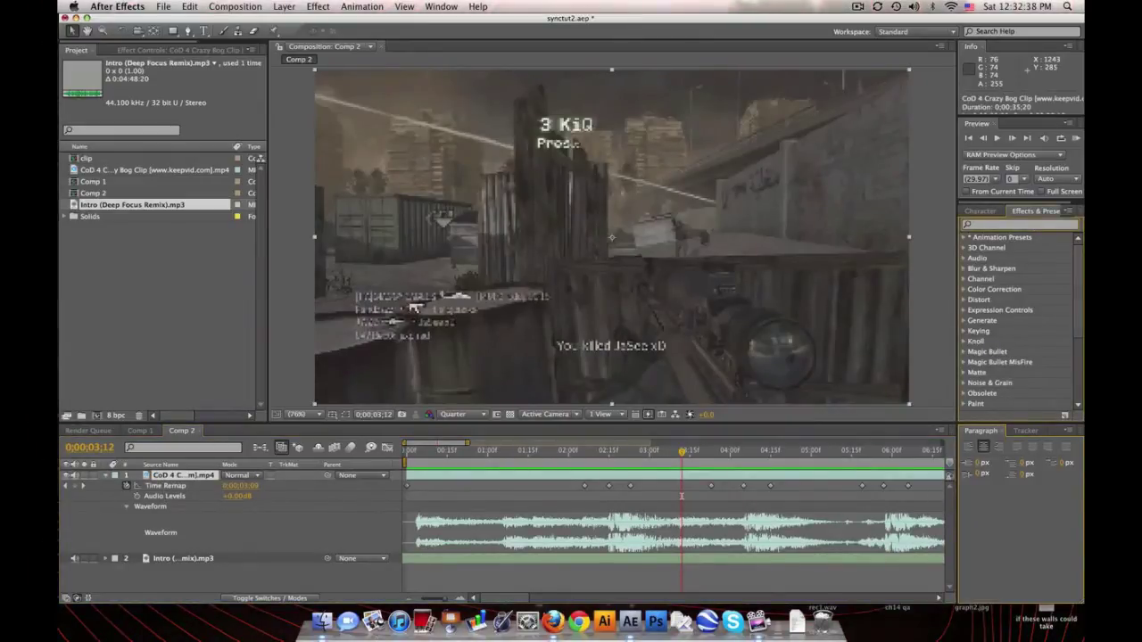
type("cinem")
left_click_drag(1026, 269, 174, 475)
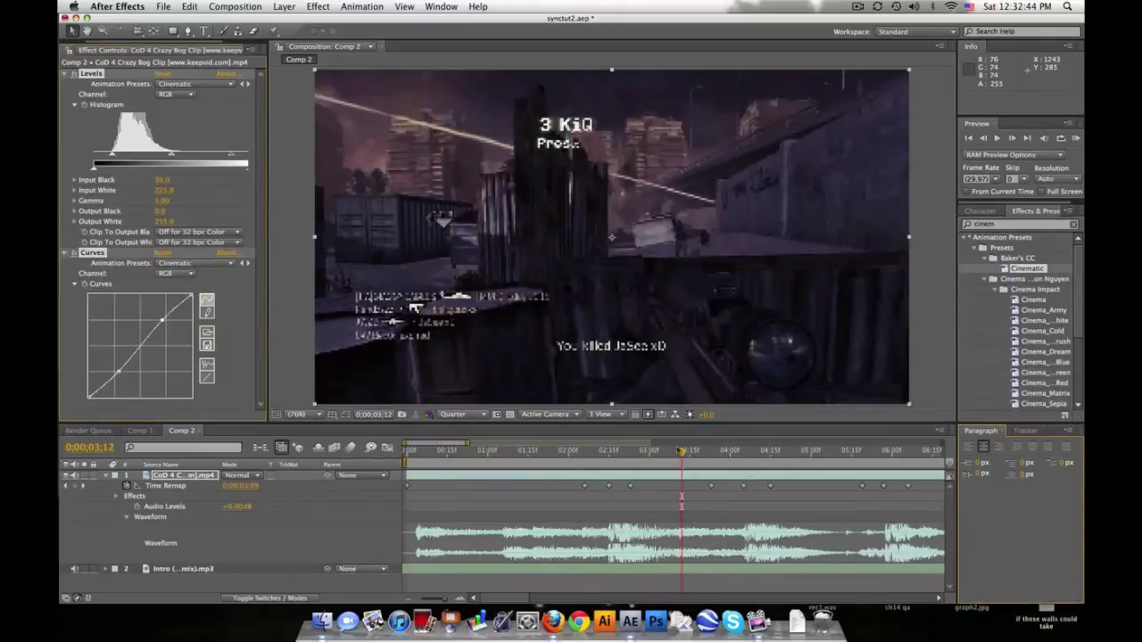
left_click_drag(468, 443, 758, 443)
left_click_drag(484, 452, 499, 452)
key("space")
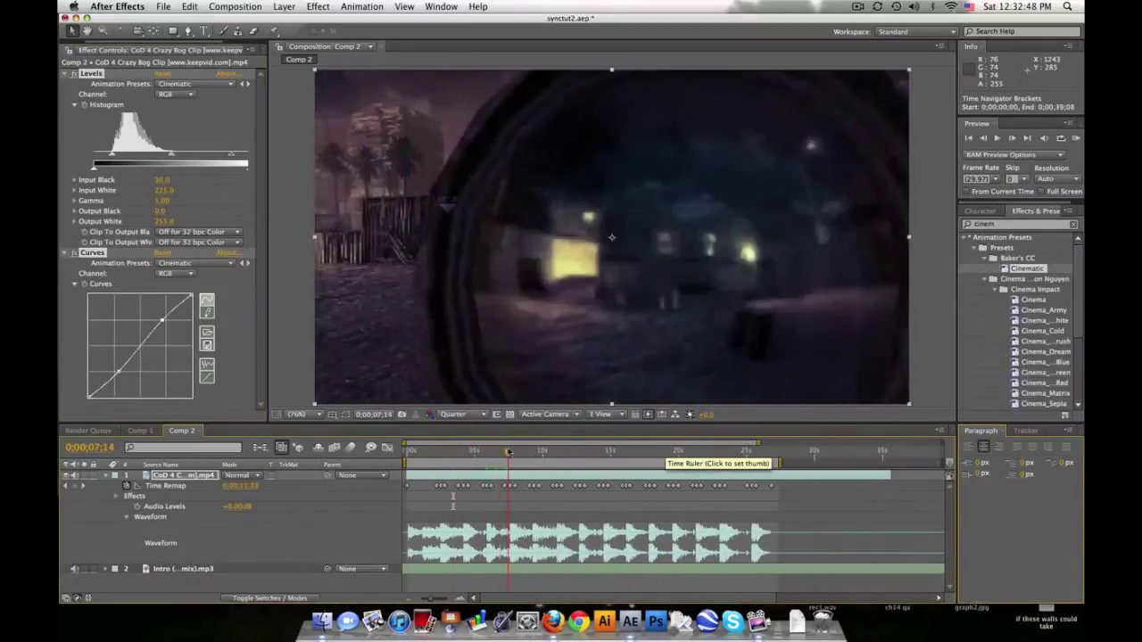
- Add the RSMB 3.x motion blur effect to the CoD 4 clip and set its Blur Amount to 1
left_click(1026, 224)
type("rsmb")
left_click_drag(1001, 252, 210, 477)
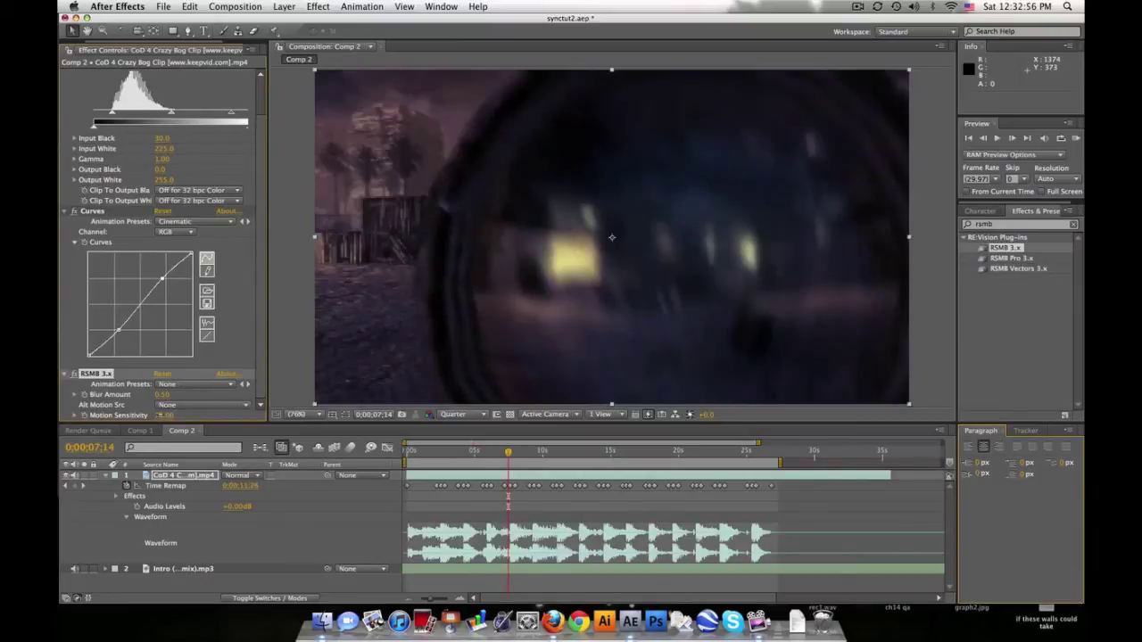
left_click(162, 395)
type("1")
key("Return")
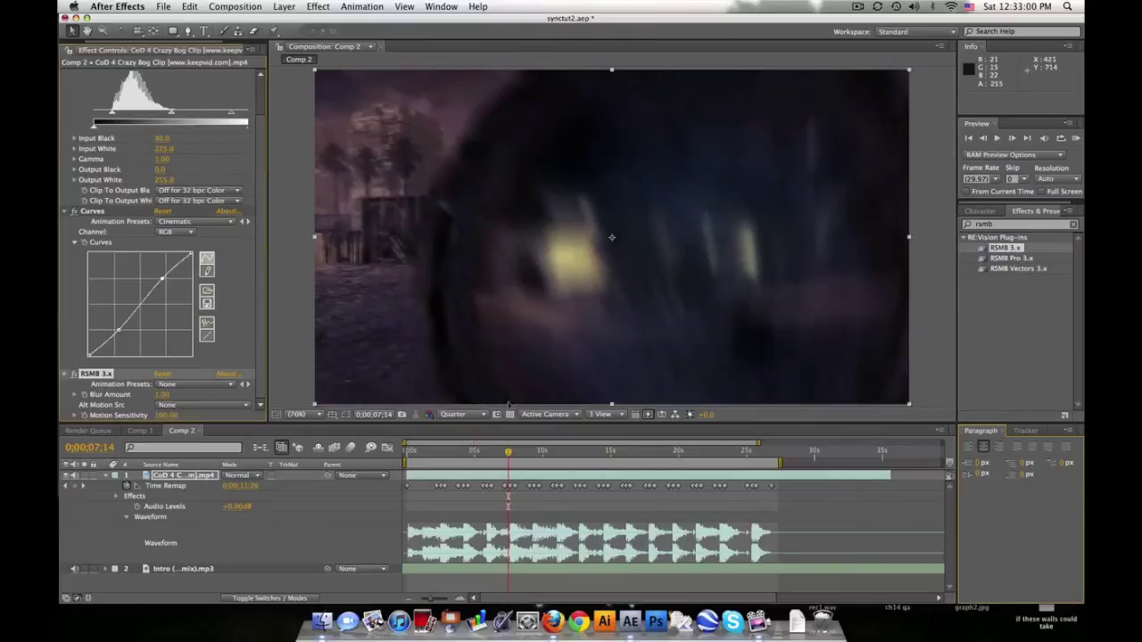
- RAM preview the graded and motion-blurred clip, and scrub back to about 0;00;04;24 to inspect the blur
key("space")
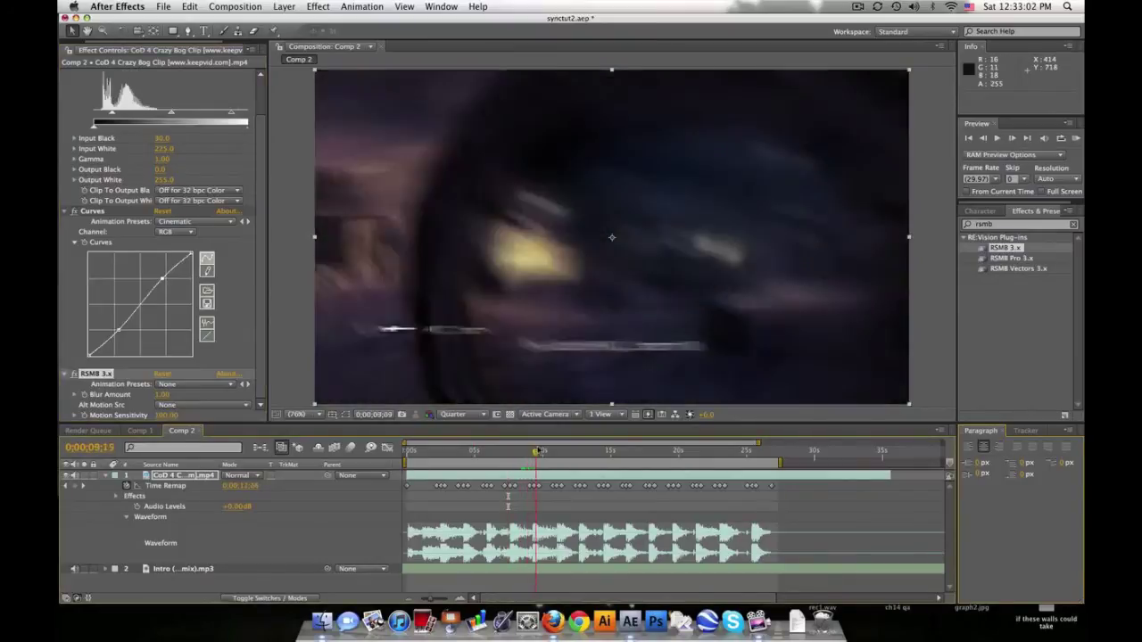
left_click(1076, 139)
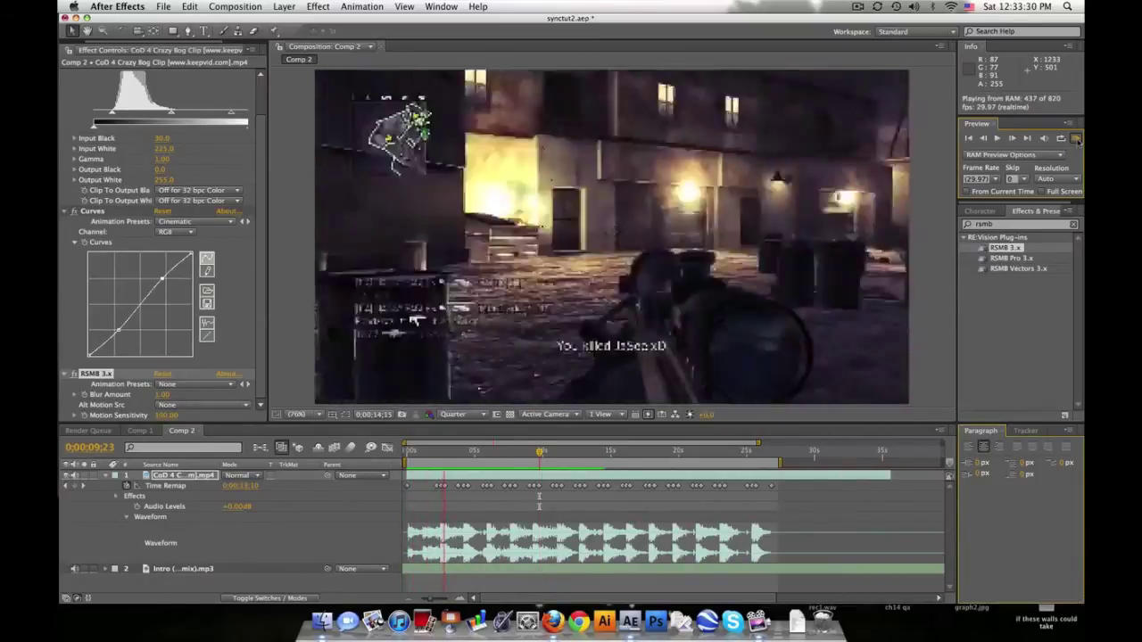
left_click(1077, 139)
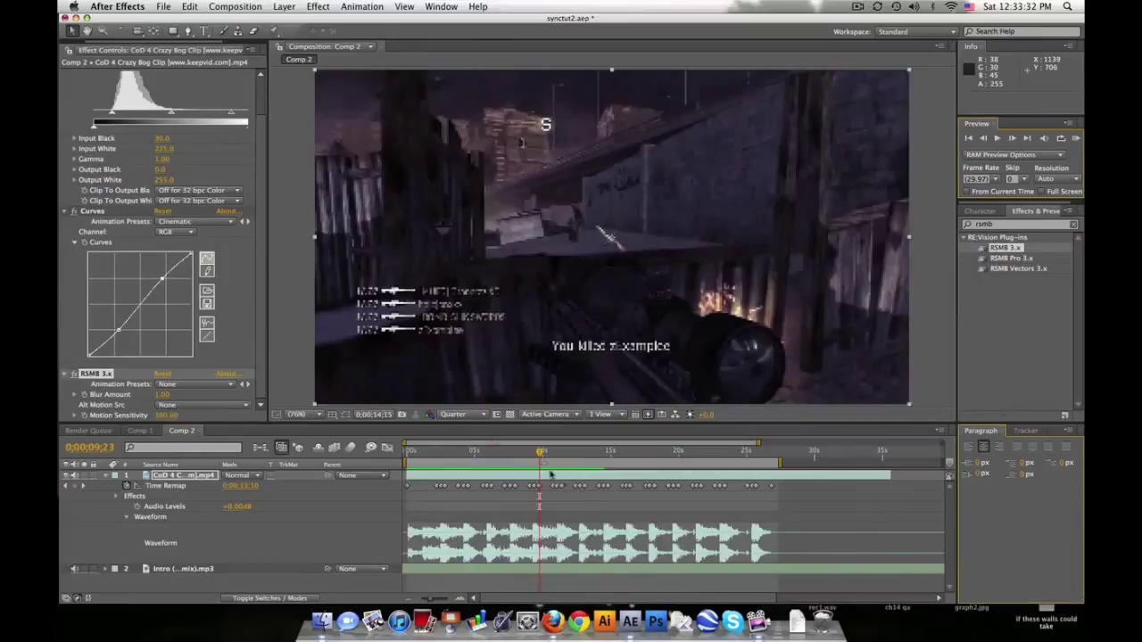
left_click_drag(533, 452, 473, 455)
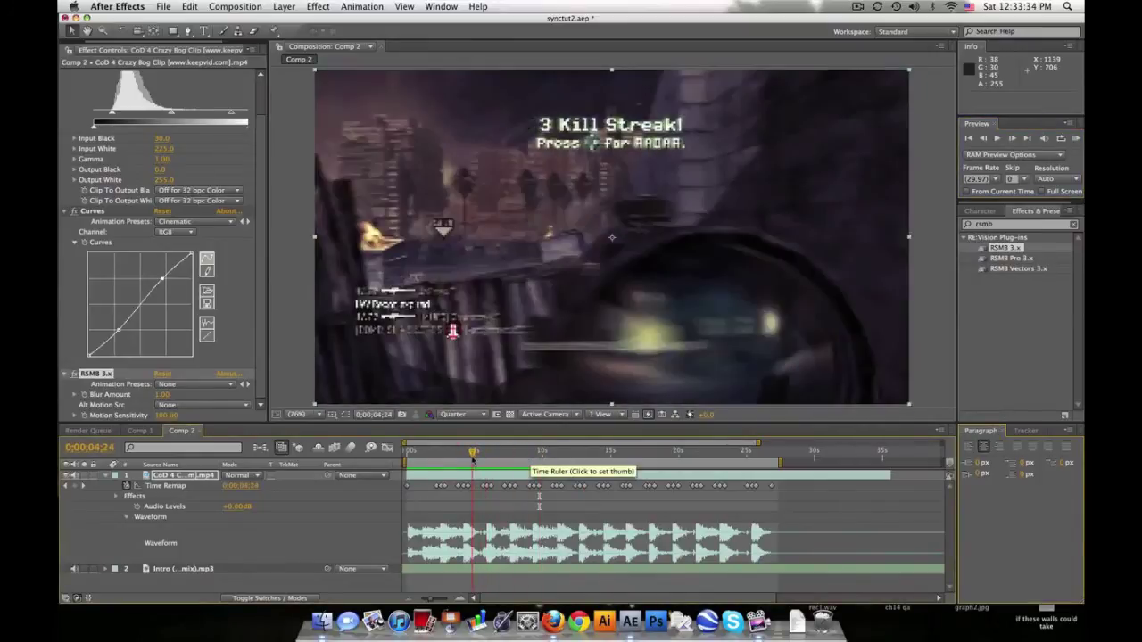